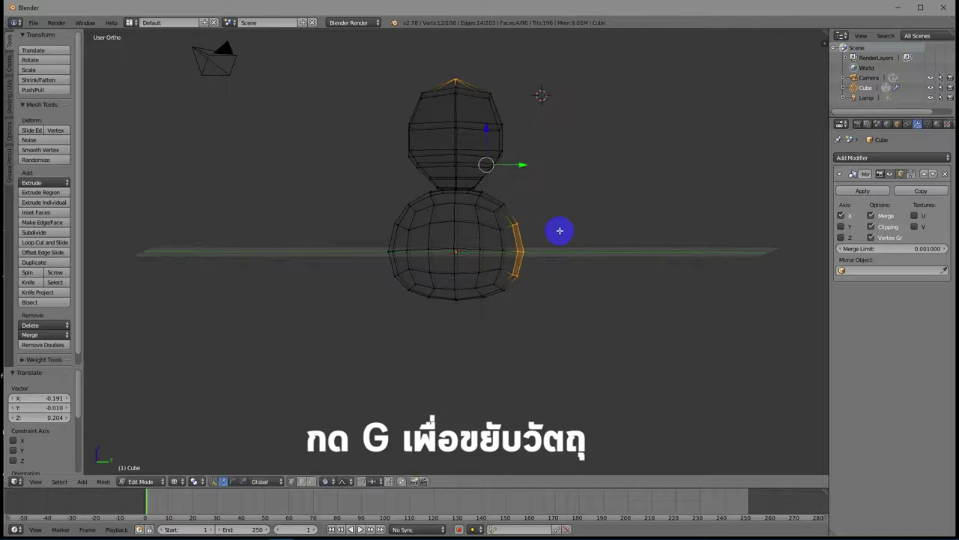
Step: Move the outermost vertices on the body's +Y side inward by about 0.43 along Y with proportional editing
key(a)
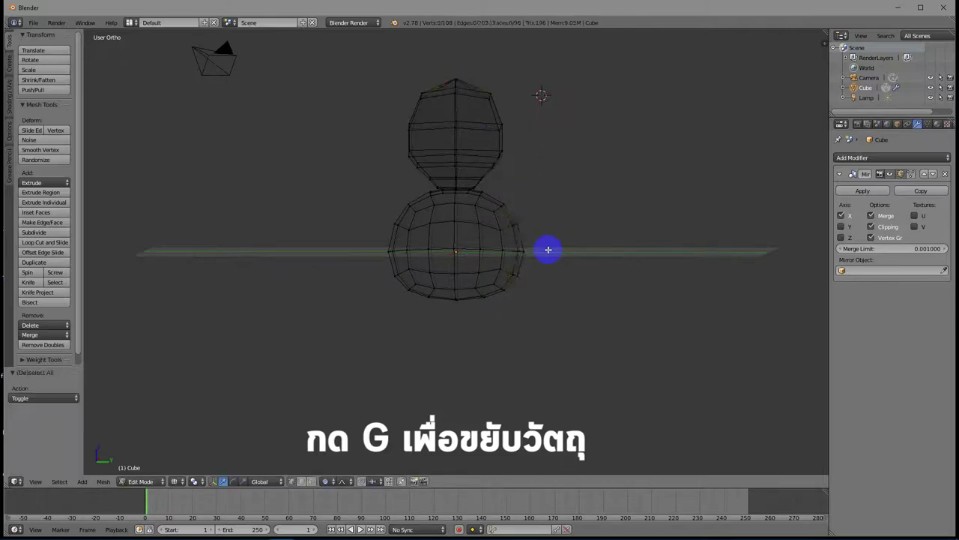
key(b)
drag(542, 206, 511, 301)
key(g)
scroll(541, 230, up, 2)
scroll(541, 230, down, 4)
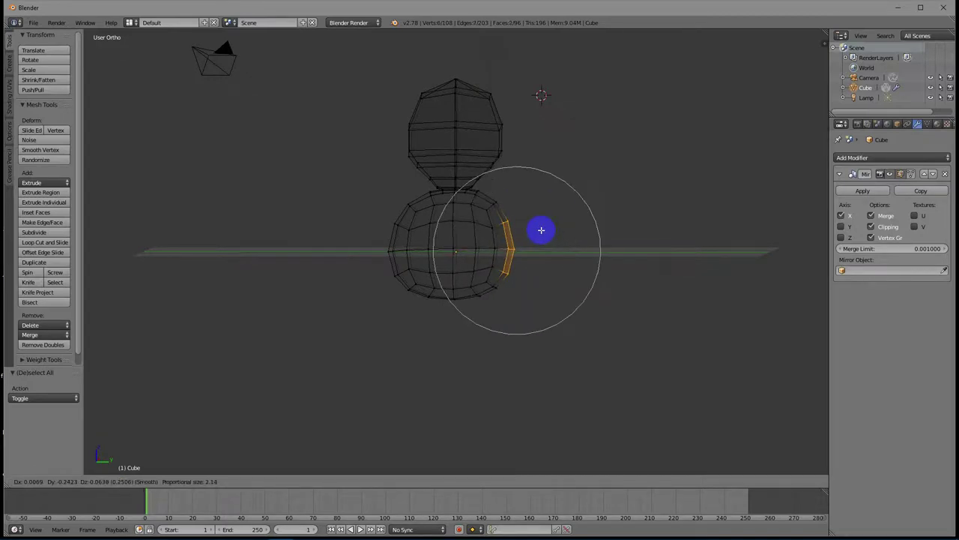
scroll(547, 229, down, 2)
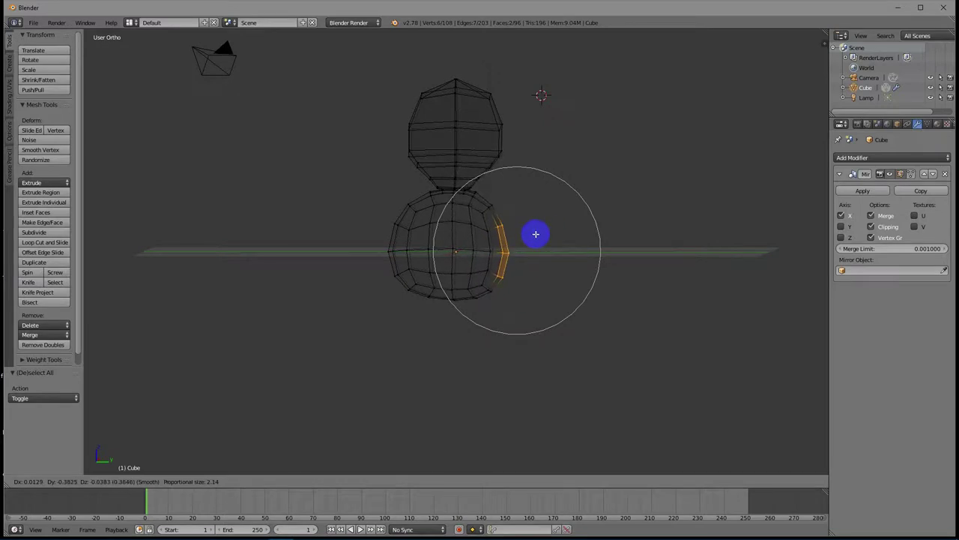
click(533, 232)
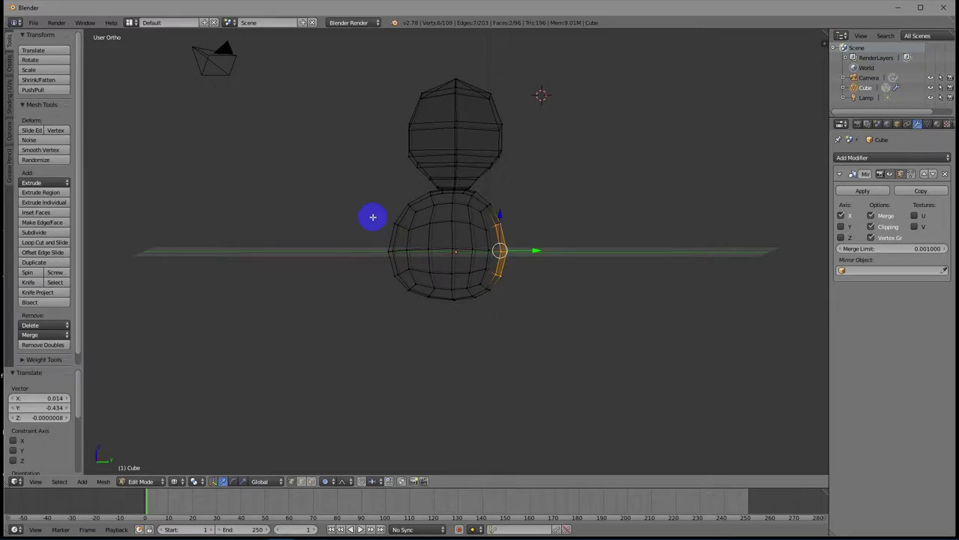
Step: Move the outermost vertices on the body's -Y side inward by about 0.46 along Y with proportional editing
key(a)
key(b)
drag(375, 213, 403, 295)
key(g)
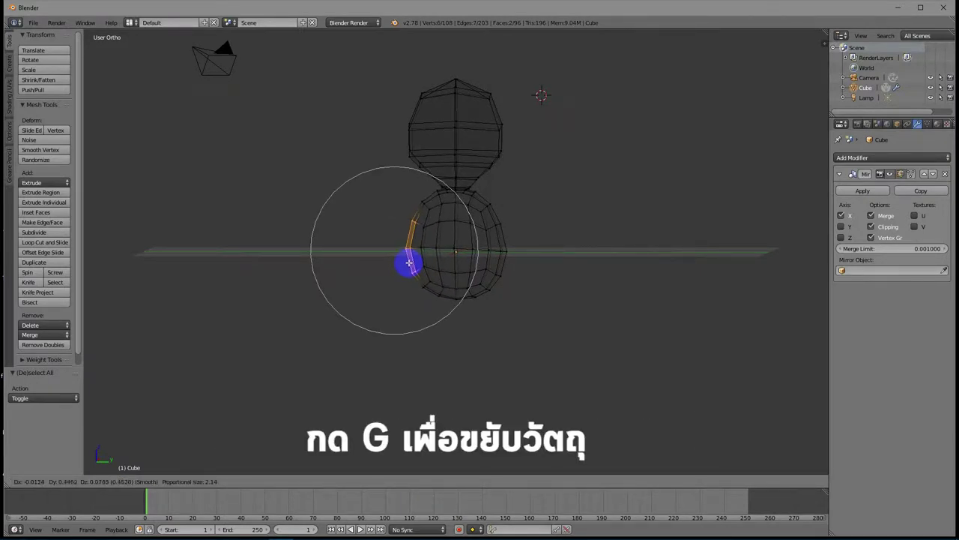
click(407, 264)
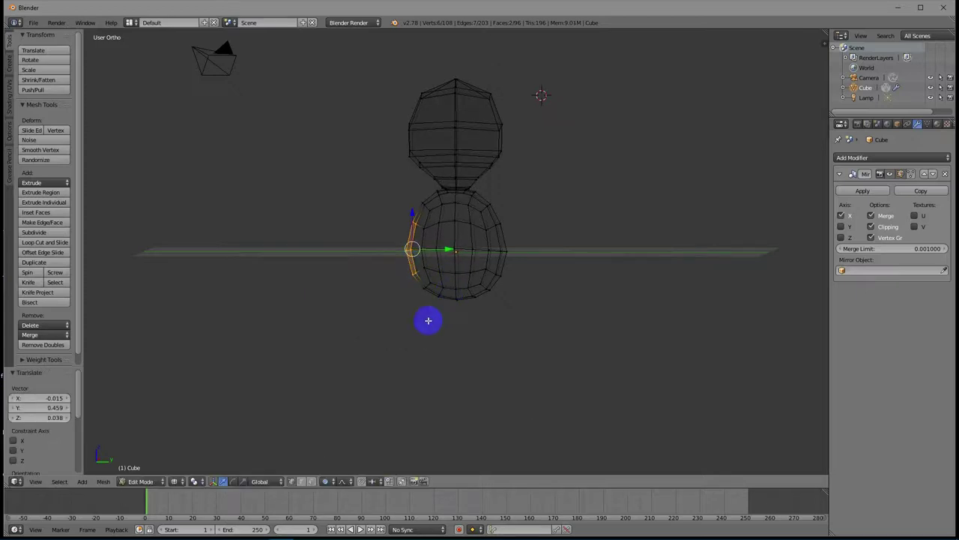
Step: Switch to solid shading and face selection, and subdivide the four upper faces on the body's side with one cut
mouse_move(422, 317)
middle_down()
mouse_move(558, 319)
mouse_move(429, 315)
middle_up()
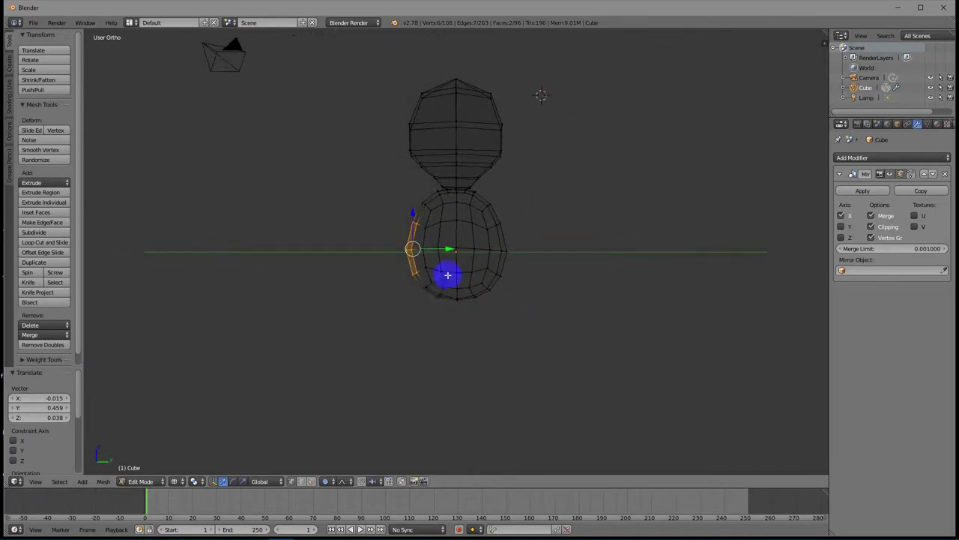
right_click(452, 214)
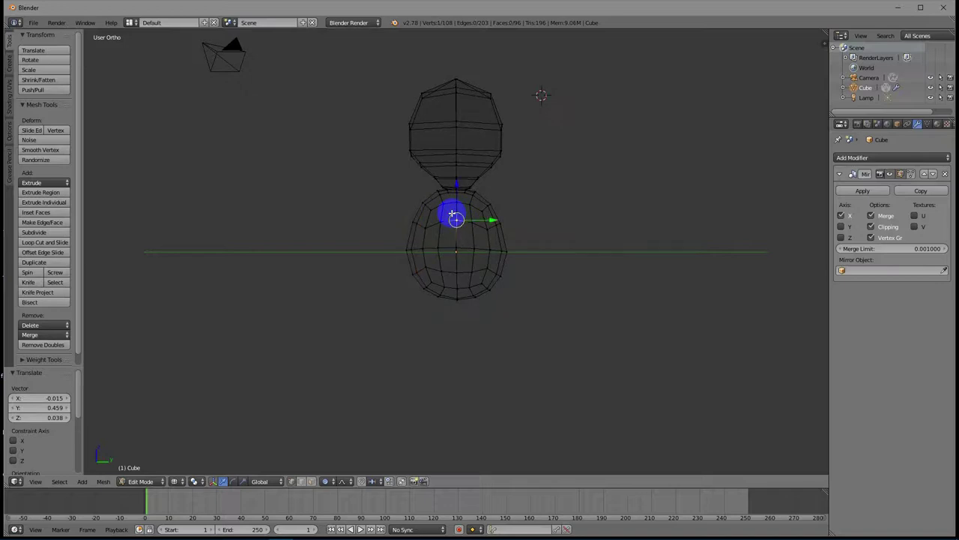
key(z)
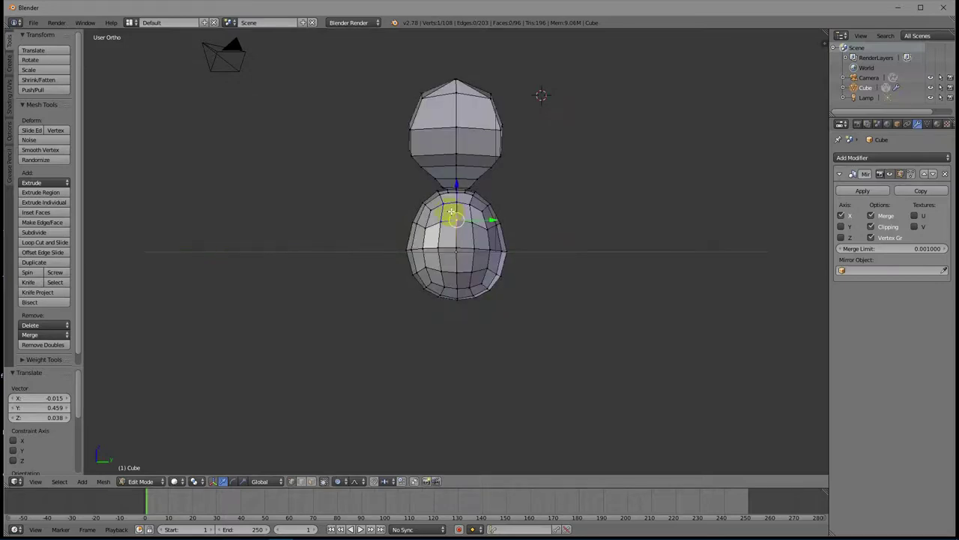
click(311, 481)
right_click(450, 216)
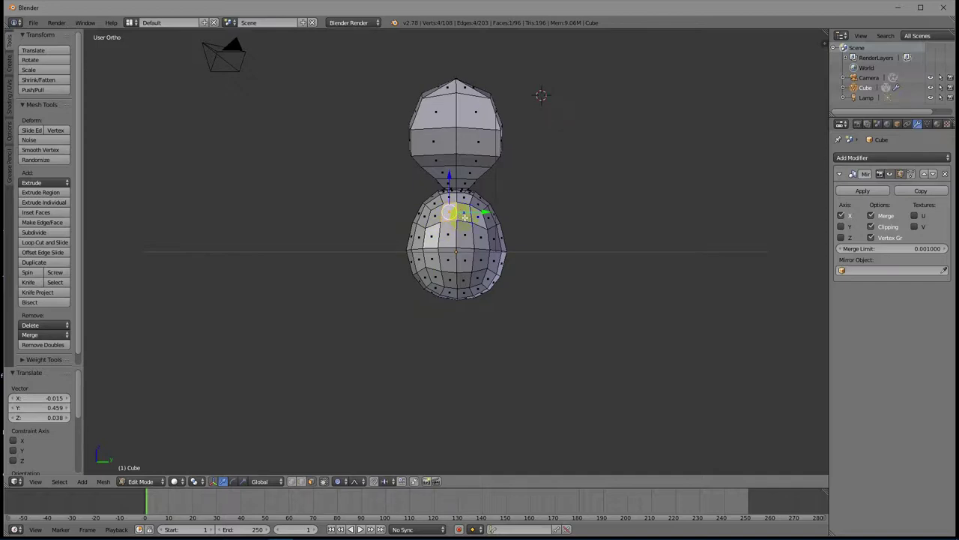
right_click(464, 216)
shift+right_click(465, 236)
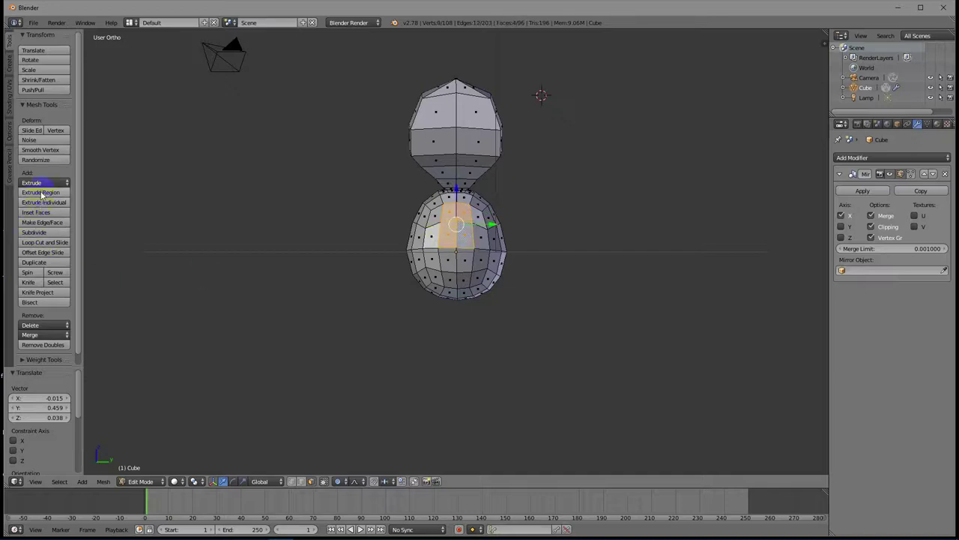
click(46, 233)
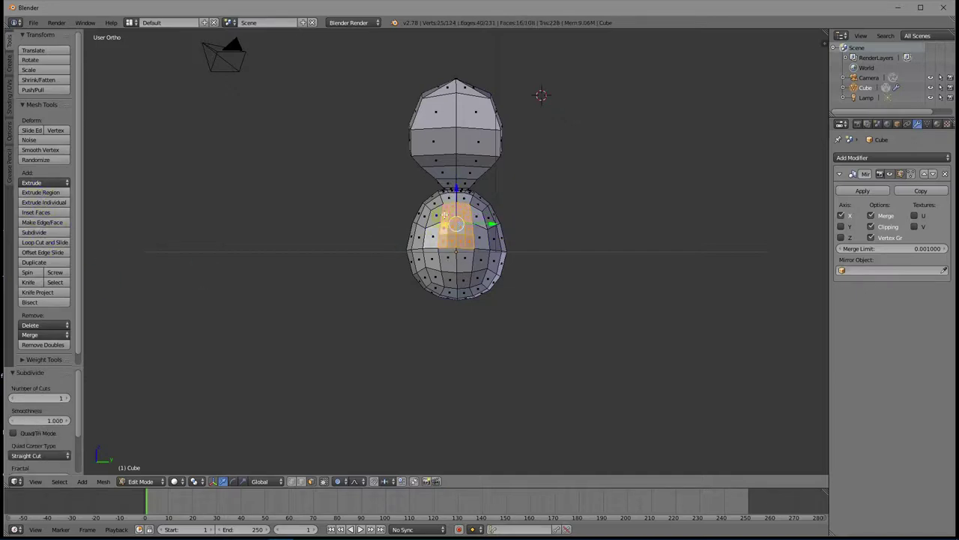
Step: Select four small subdivided faces at the shoulder and extrude them slightly outward, about 0.11 in X and 0.08 in Z
right_click(450, 208)
shift+right_click(461, 207)
shift+right_click(453, 216)
shift+right_click(451, 219)
middle_drag(452, 270, 541, 210)
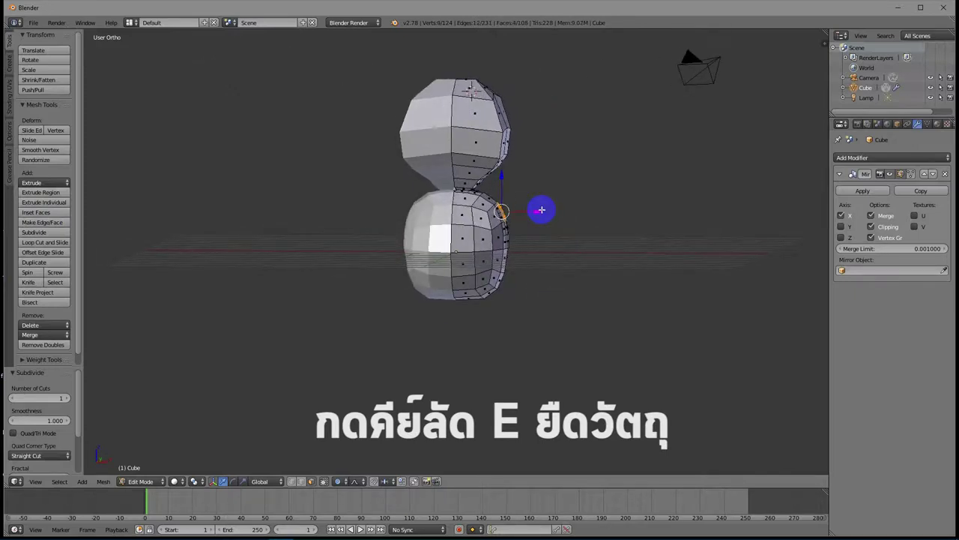
key(e)
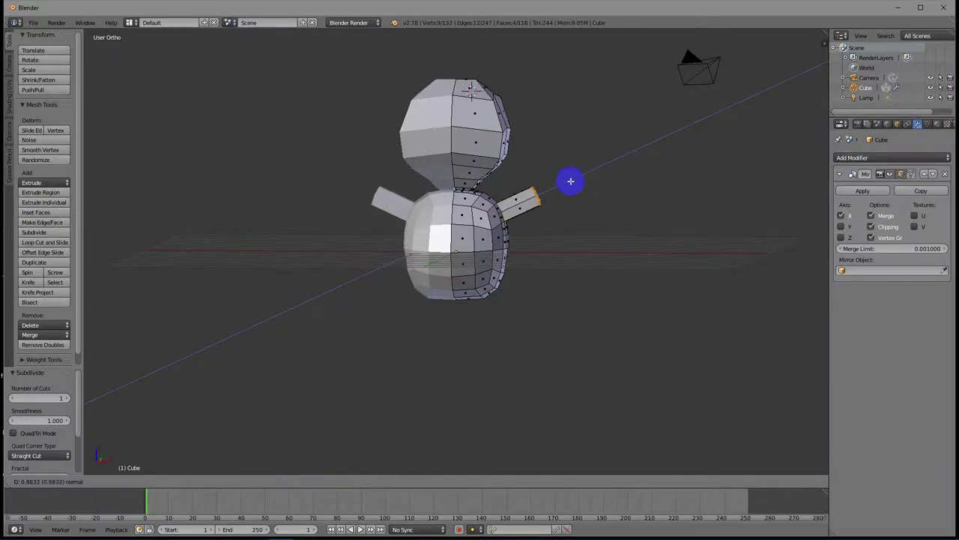
key(z)
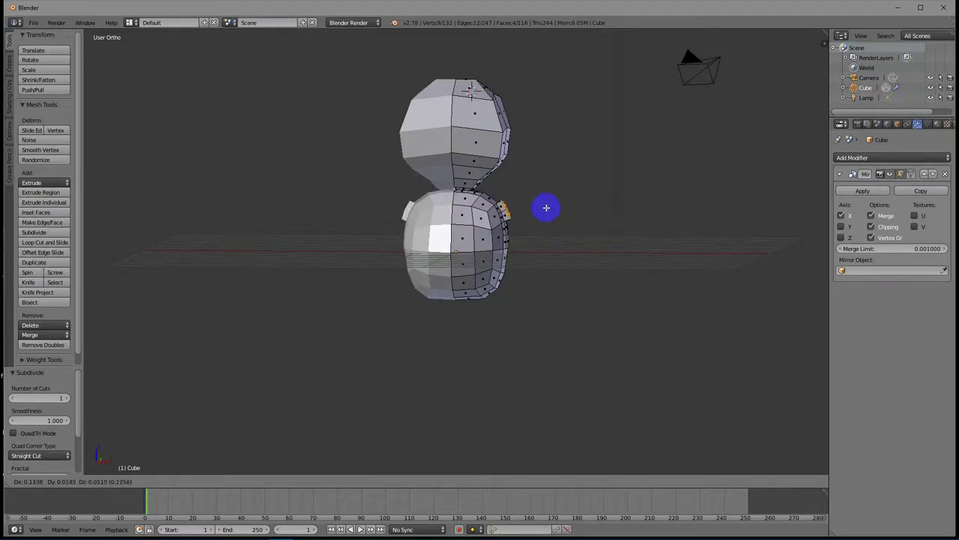
click(546, 206)
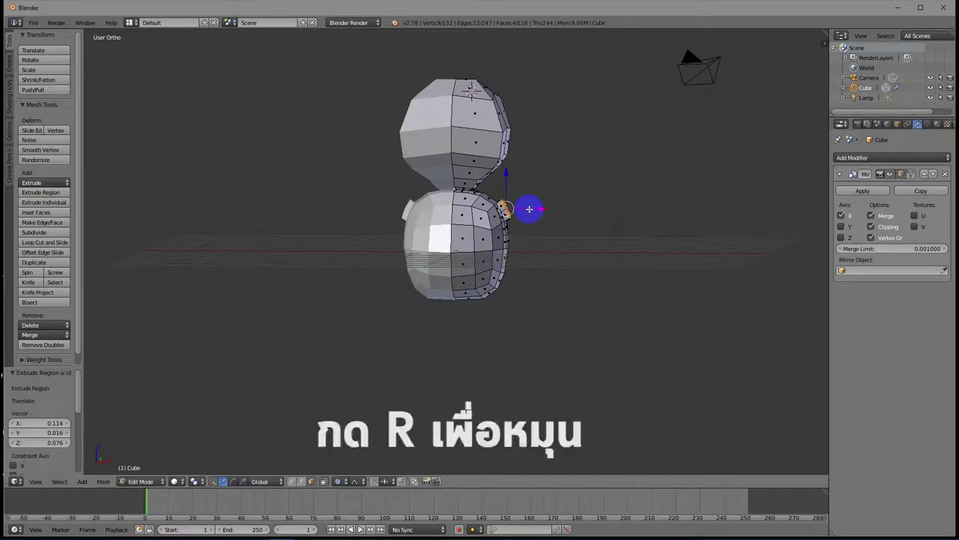
Step: Rotate the extruded shoulder faces about 23° with proportional editing so they face sideways
key(r)
scroll(530, 210, up, 11)
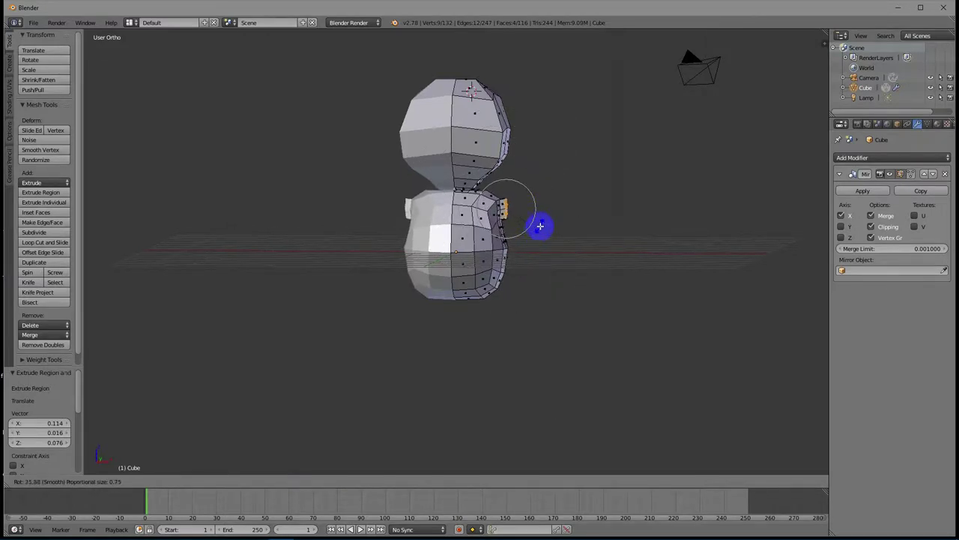
scroll(540, 225, down, 4)
scroll(539, 225, down, 2)
scroll(540, 226, down, 1)
scroll(539, 226, up, 1)
click(536, 222)
Step: Extrude the shoulder faces outward by about 0.15 and rotate the end about 24.7° downward with a small proportional radius
key(e)
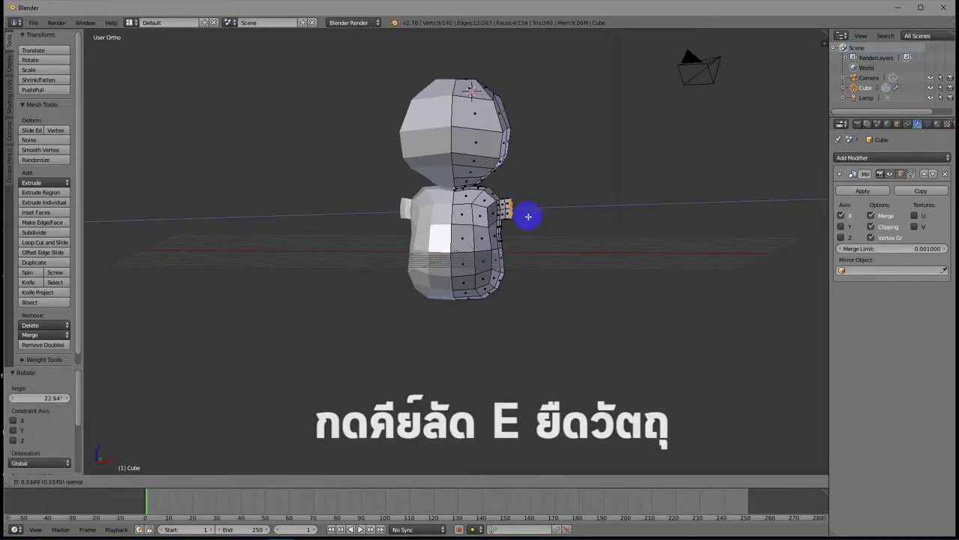
click(529, 217)
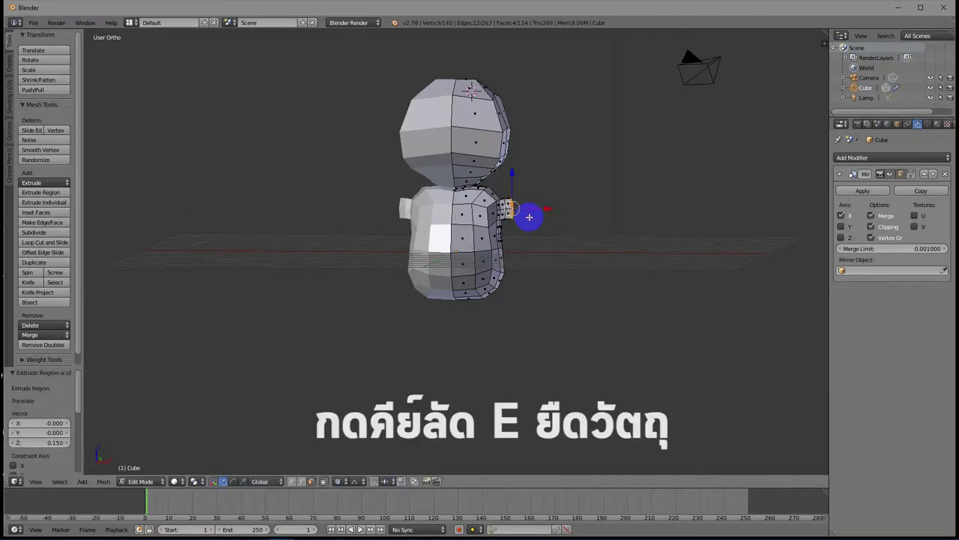
key(r)
scroll(524, 225, up, 9)
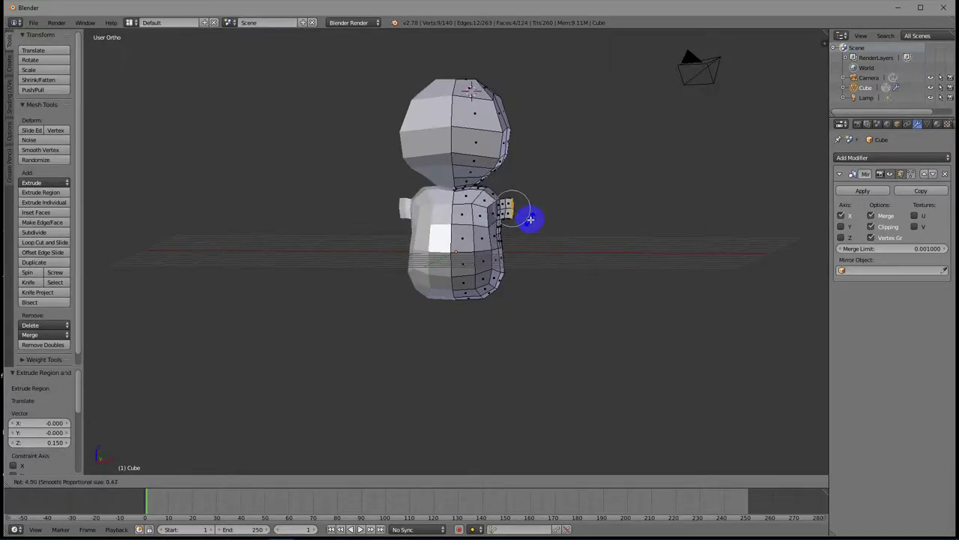
scroll(528, 221, up, 1)
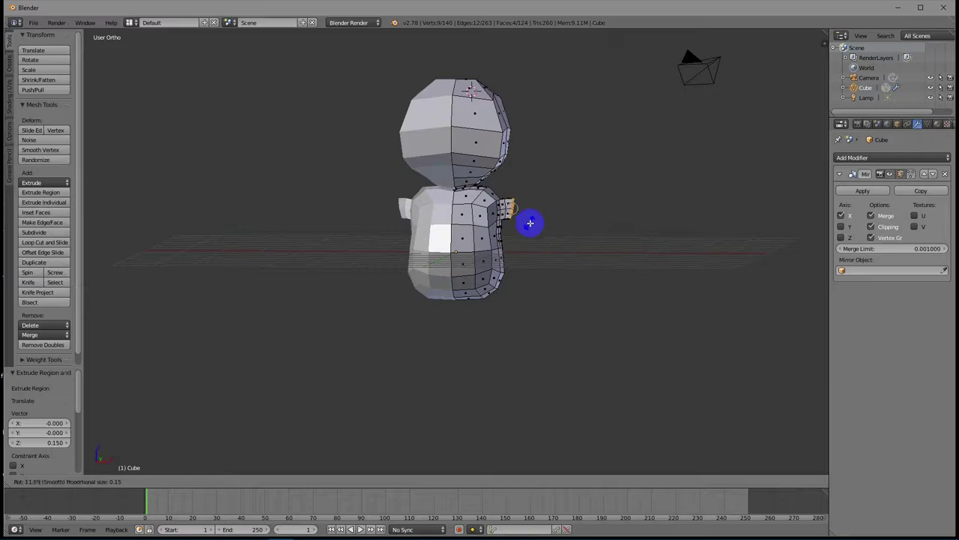
click(527, 227)
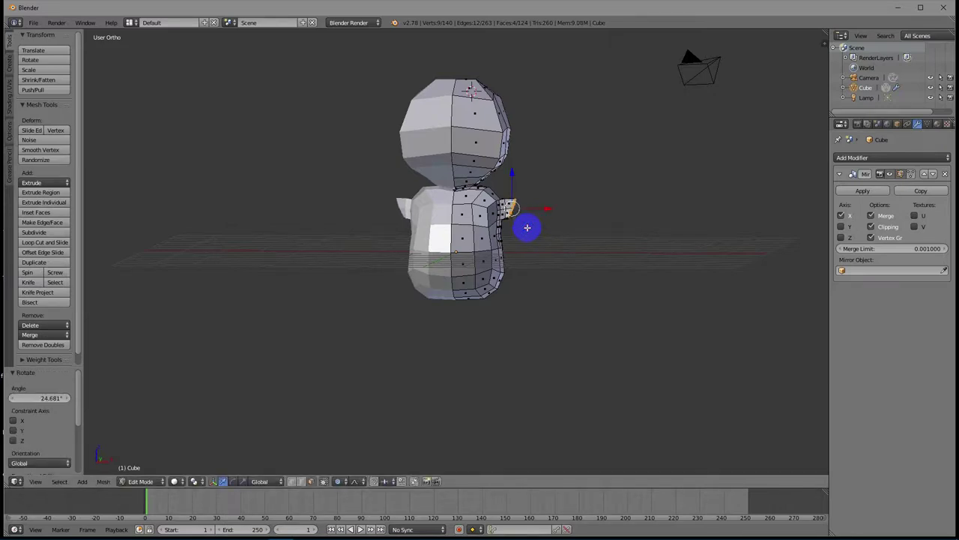
Step: Extrude the arm's end faces by about 0.18 and rotate them about 14.6° further downward
key(e)
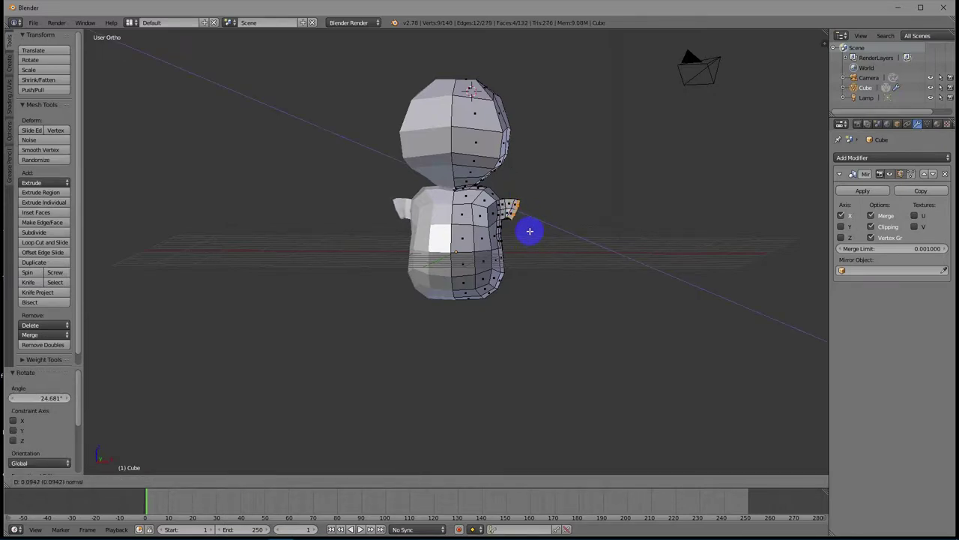
click(531, 235)
key(r)
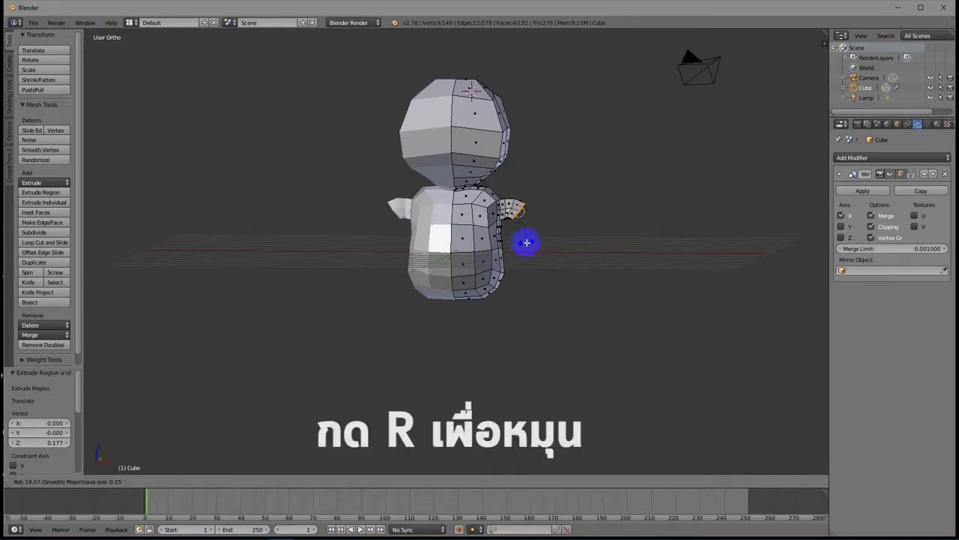
click(524, 241)
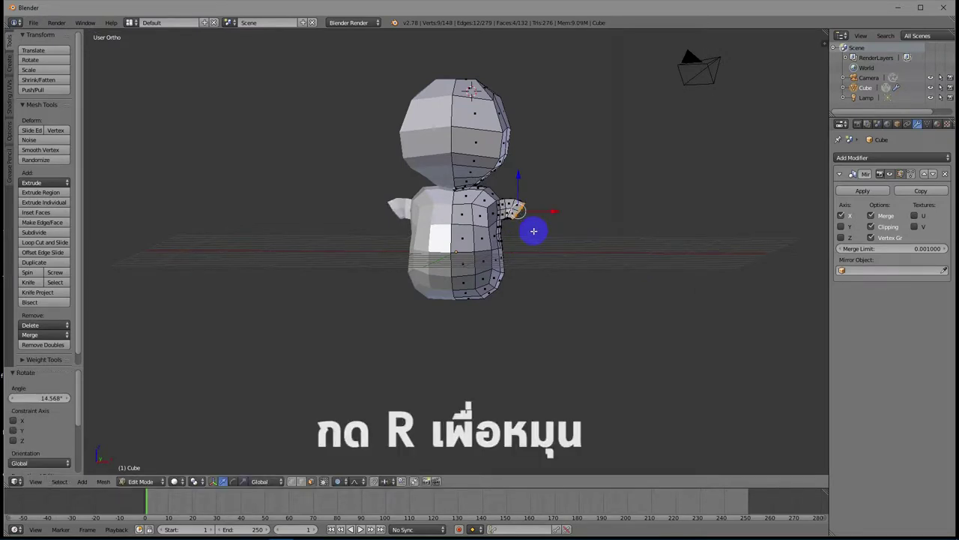
Step: Extrude the upper arm by about 0.7 and scale its end up to about 1.34
key(e)
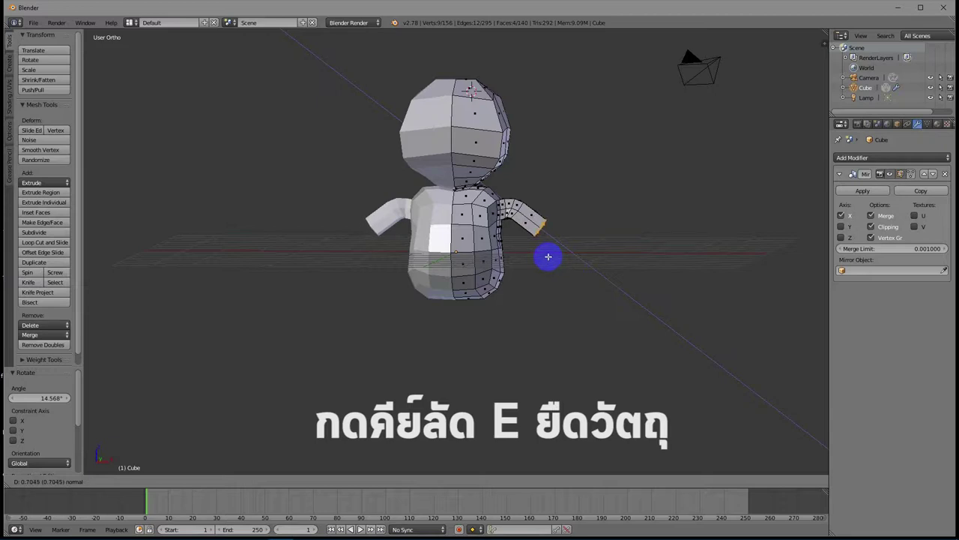
click(548, 256)
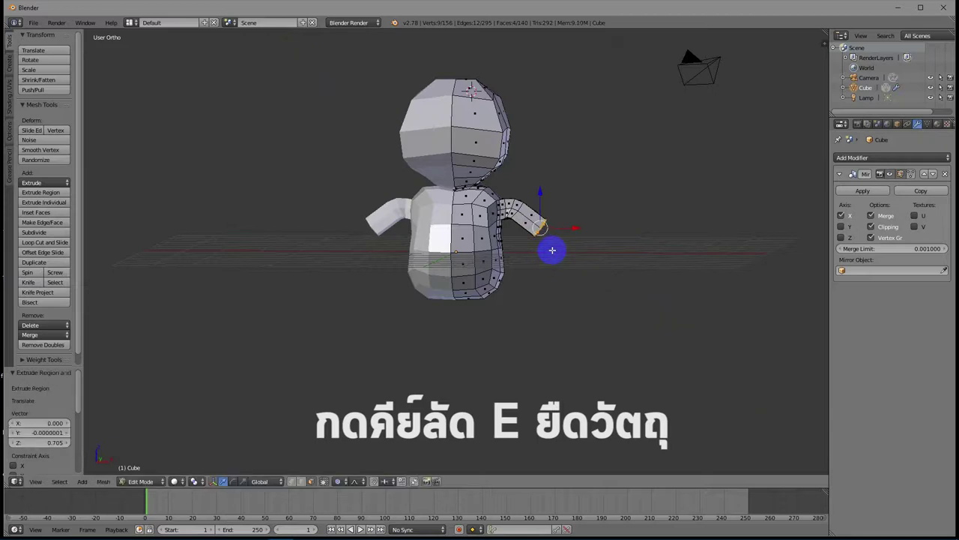
key(s)
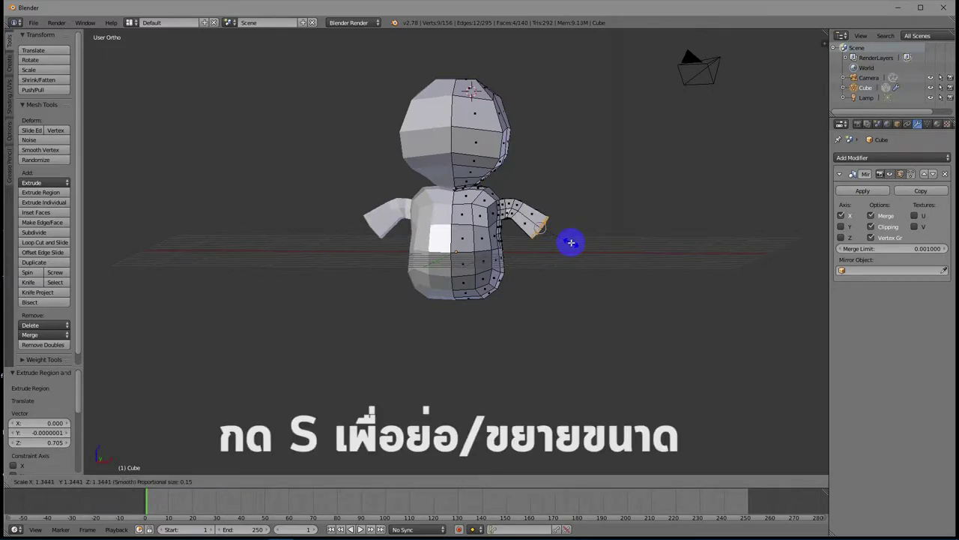
click(570, 242)
Step: Extrude the next arm segment by about 0.46 and scale its end down to about 0.56
key(e)
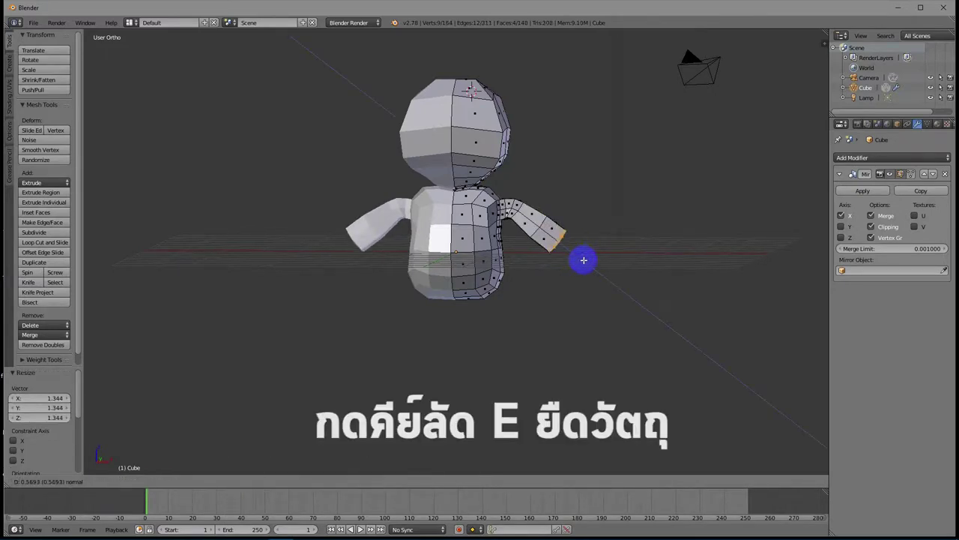
click(579, 259)
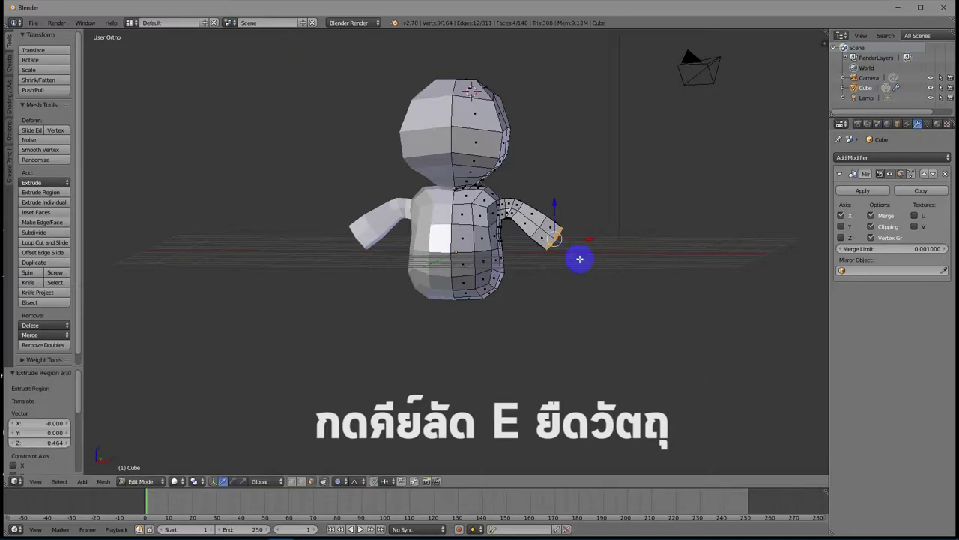
key(s)
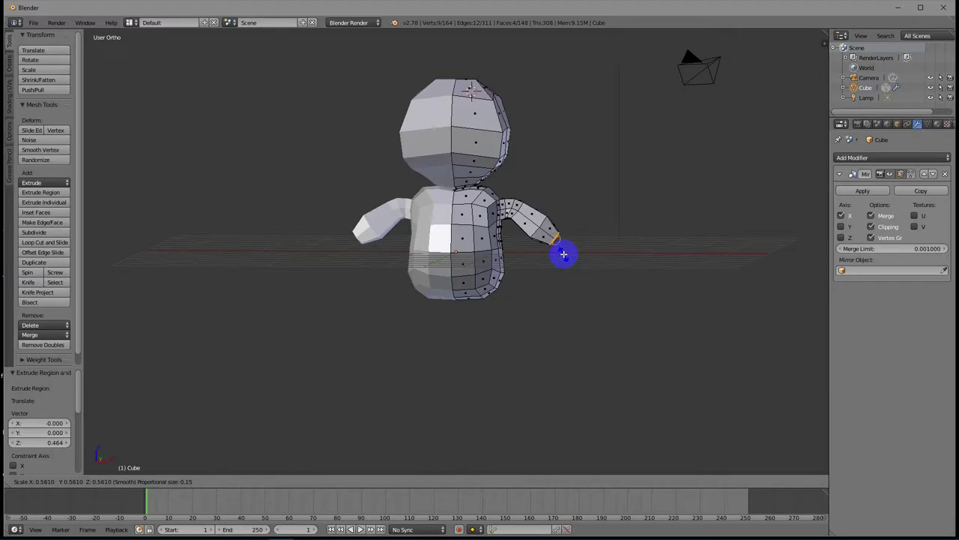
click(563, 254)
Step: Extrude the wrist segment by about 0.34 and scale its end up to about 1.71
key(e)
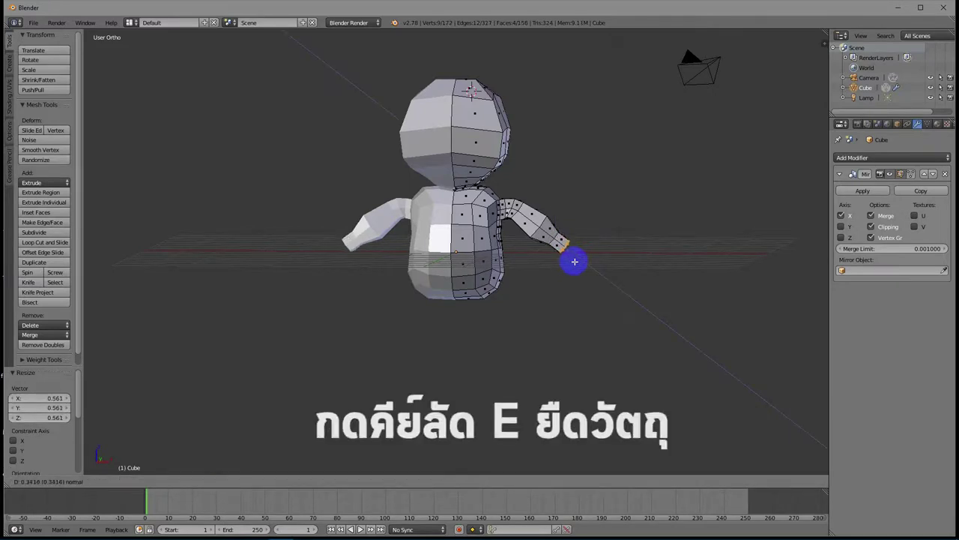
click(575, 262)
key(s)
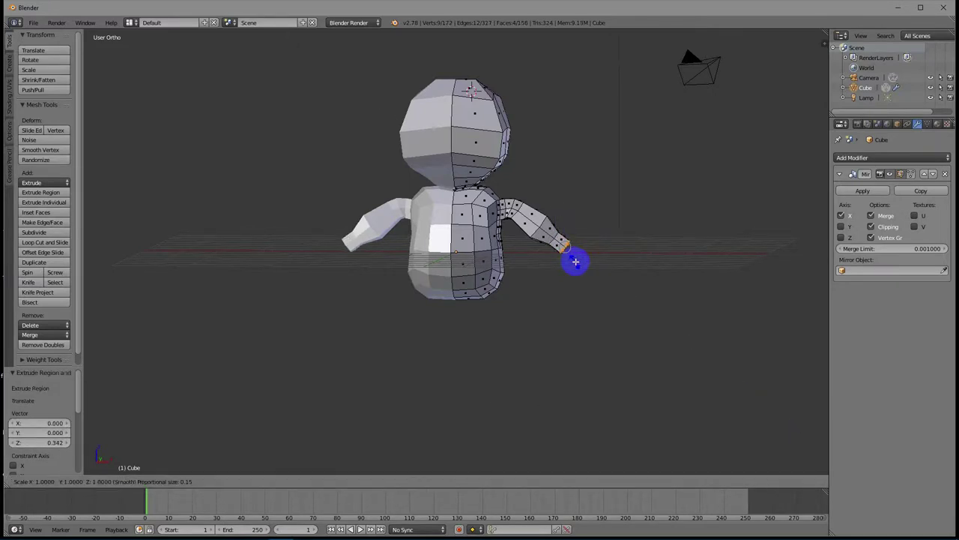
click(595, 251)
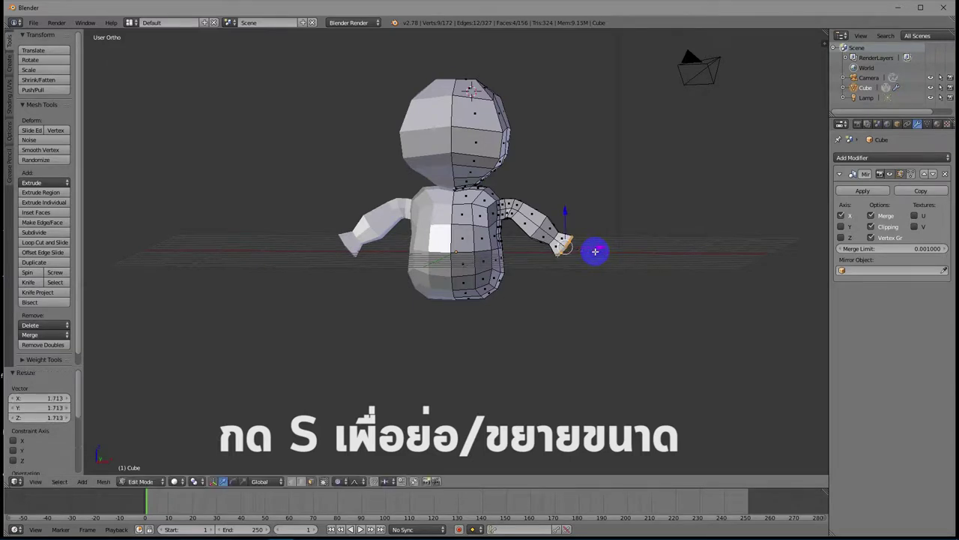
Step: Extrude the hand segment by about 0.43 and scale its end down to about 0.64
key(e)
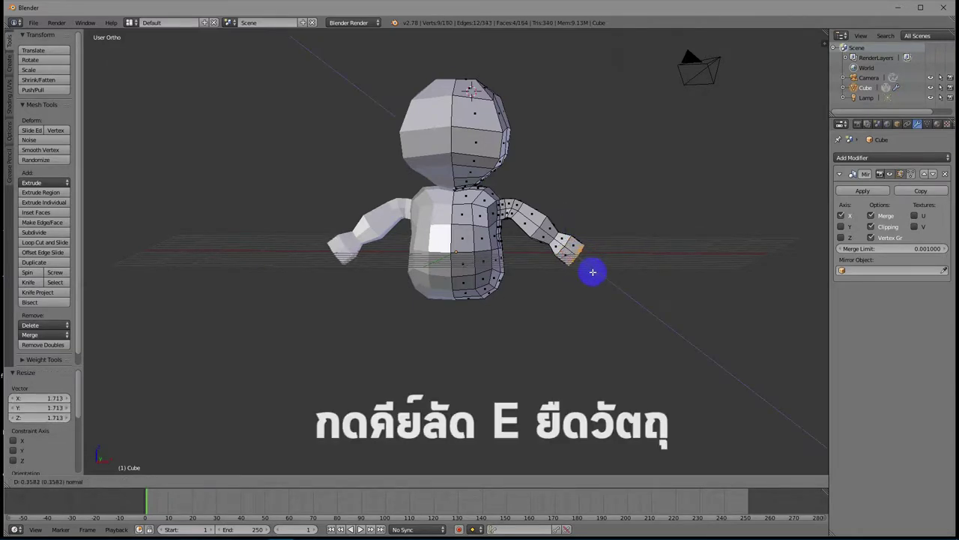
click(594, 275)
key(s)
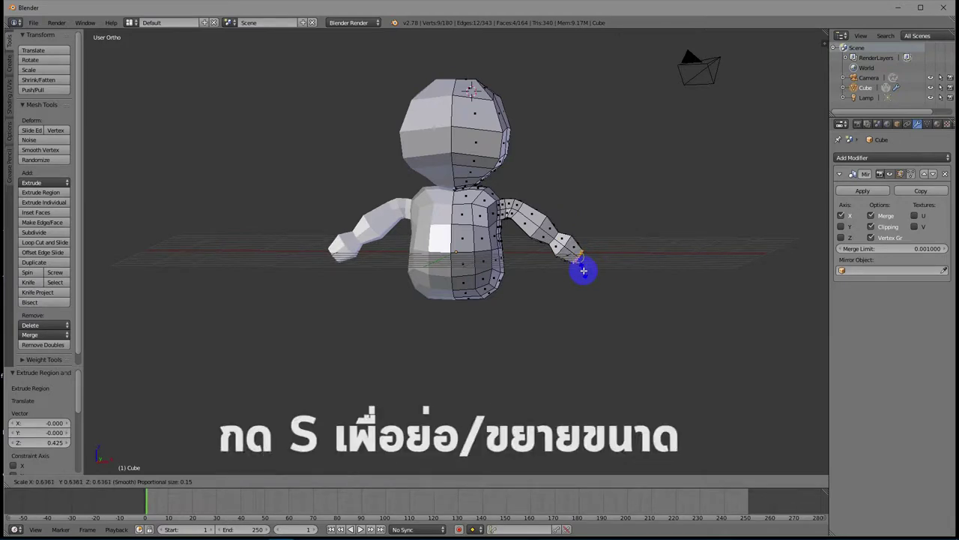
click(583, 270)
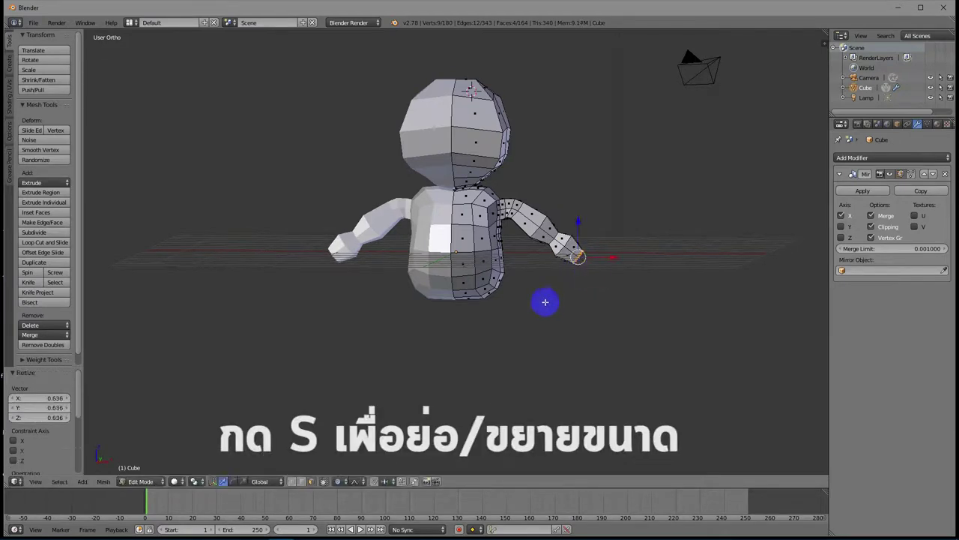
Step: Subdivide two adjacent faces on the underside of the body with one cut
middle_drag(531, 306, 520, 195)
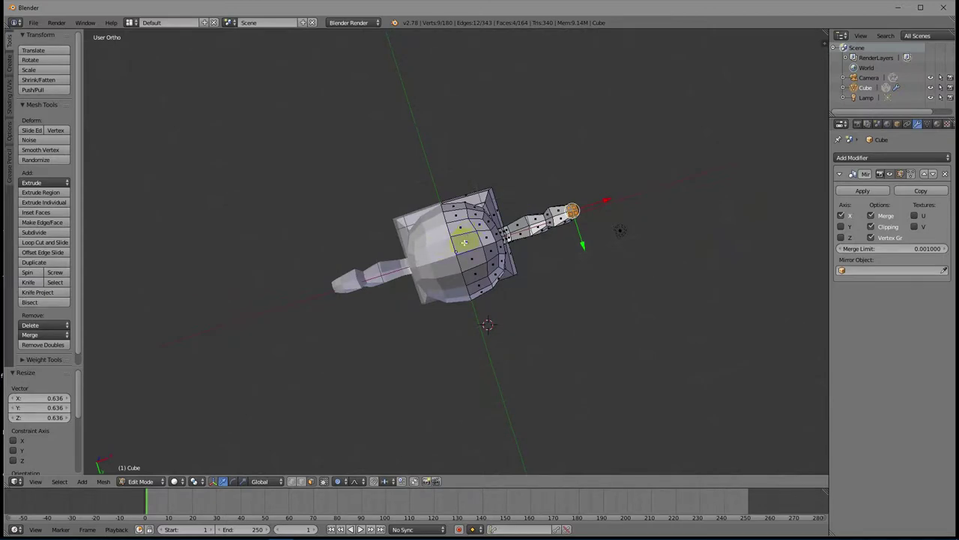
right_click(466, 243)
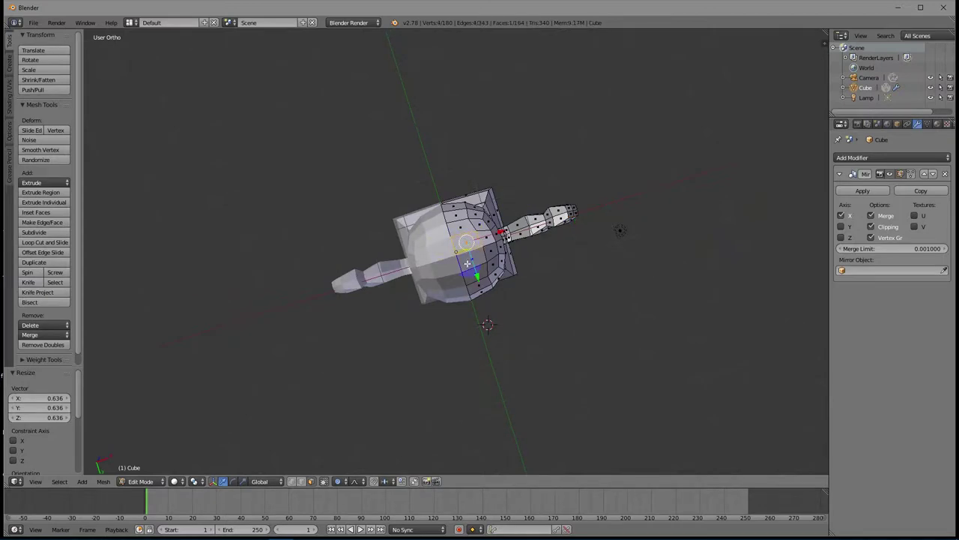
shift+right_click(471, 258)
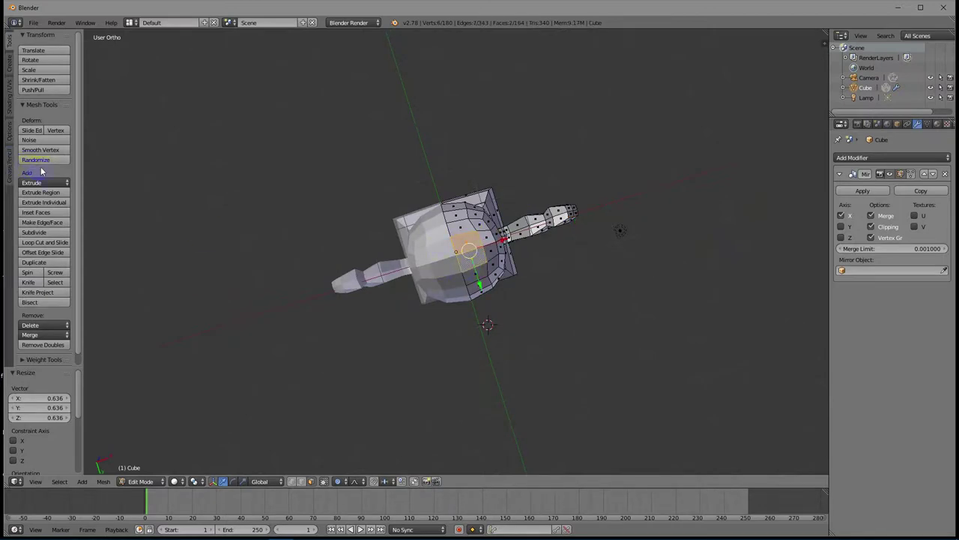
click(34, 232)
Step: Extrude two of the subdivided underside faces by about 0.33 to start the leg and scale its end up to about 1.28
right_click(472, 243)
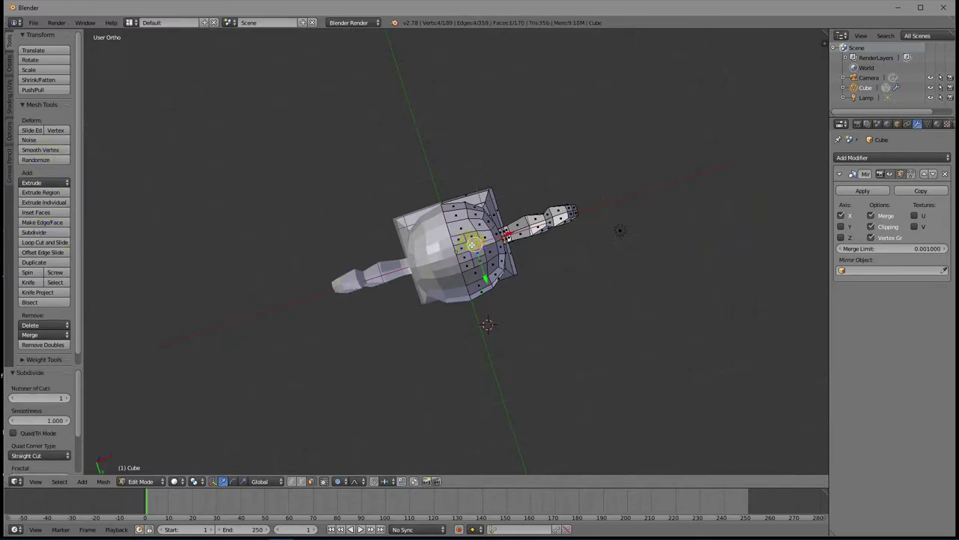
shift+right_click(495, 225)
middle_drag(495, 216, 511, 324)
key(e)
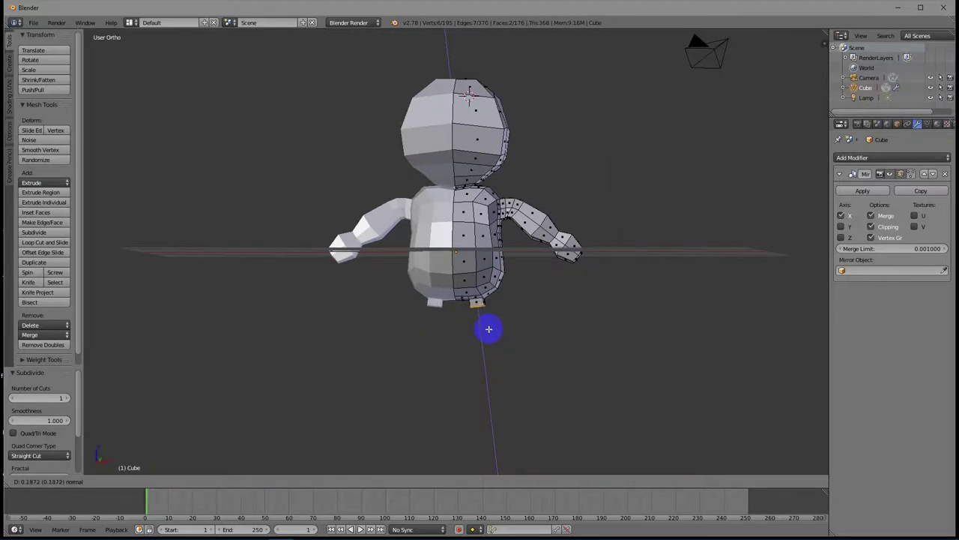
click(489, 334)
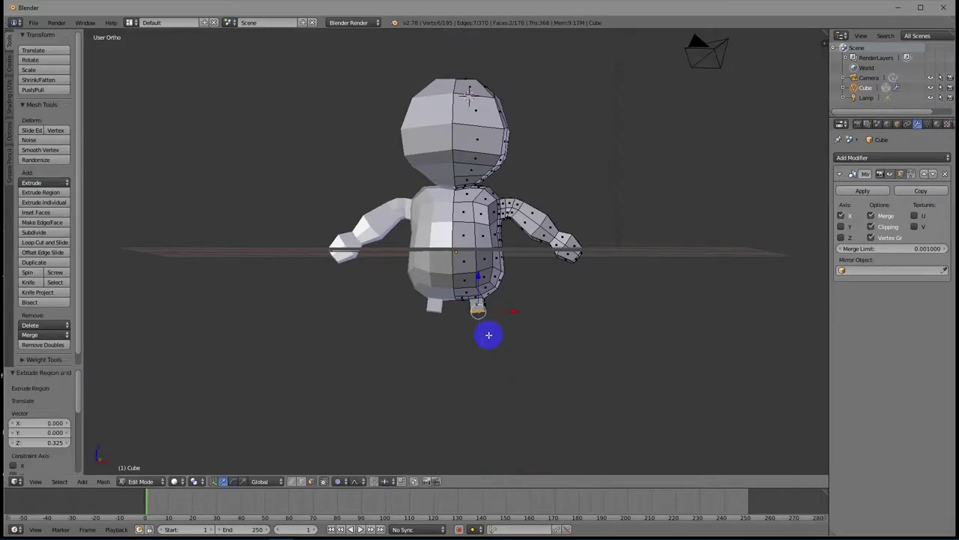
key(s)
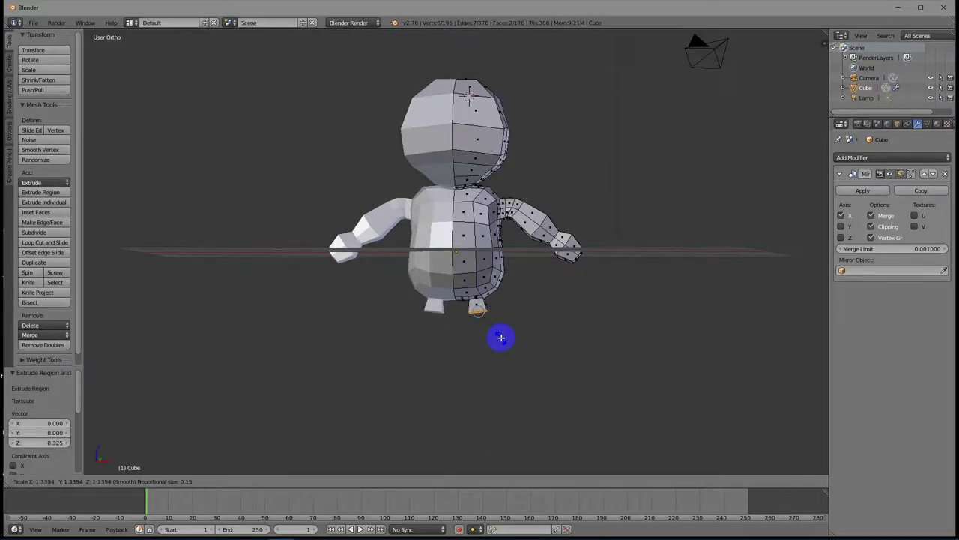
click(499, 338)
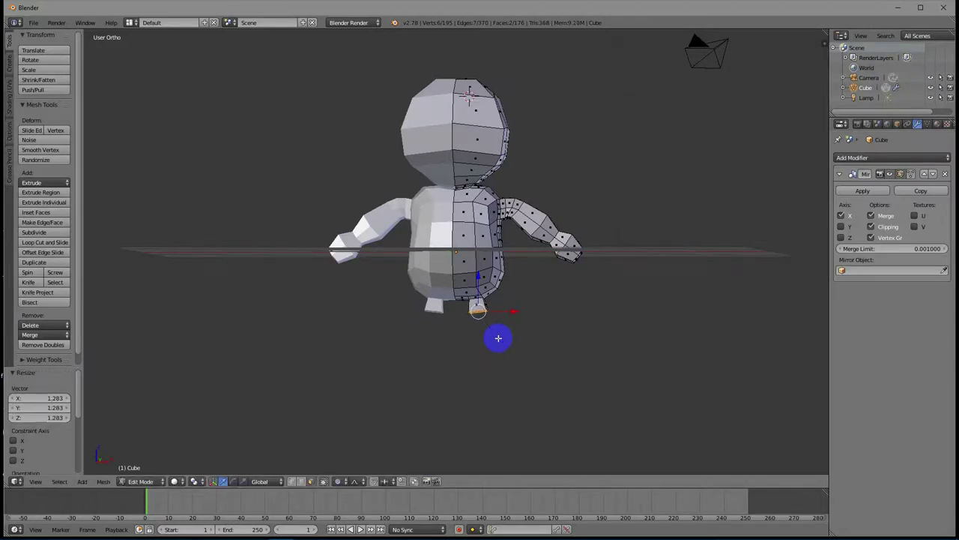
Step: Extrude the upper leg by about 0.73 and scale its end up to about 1.35
key(e)
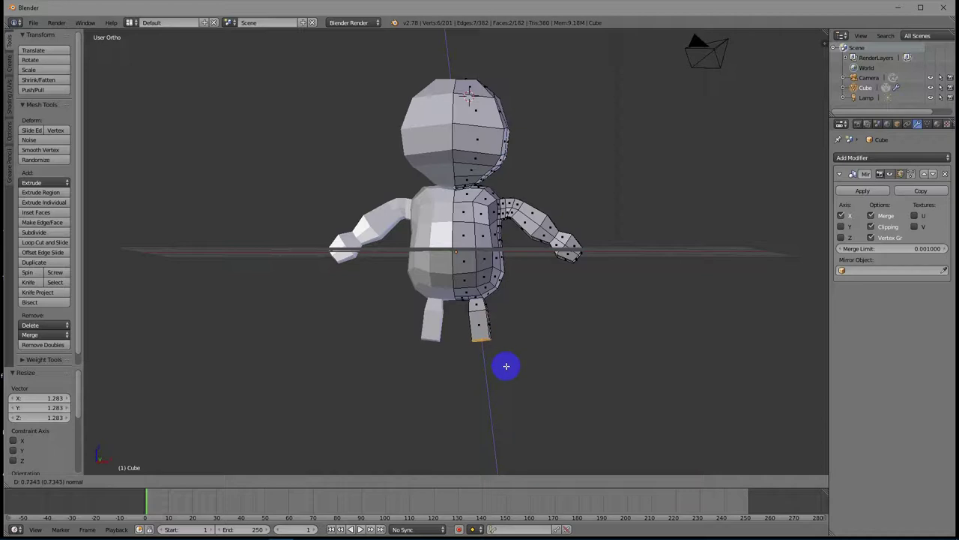
click(506, 366)
key(s)
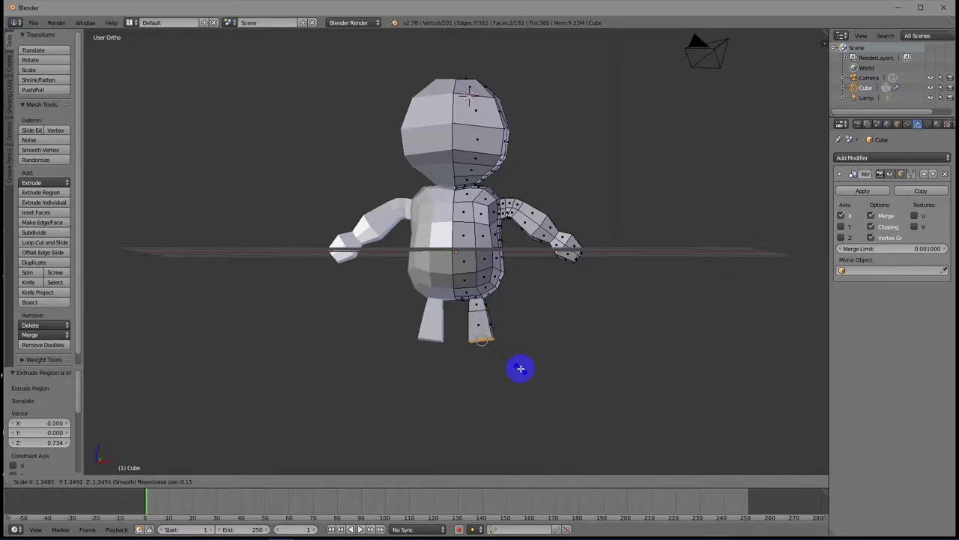
click(519, 368)
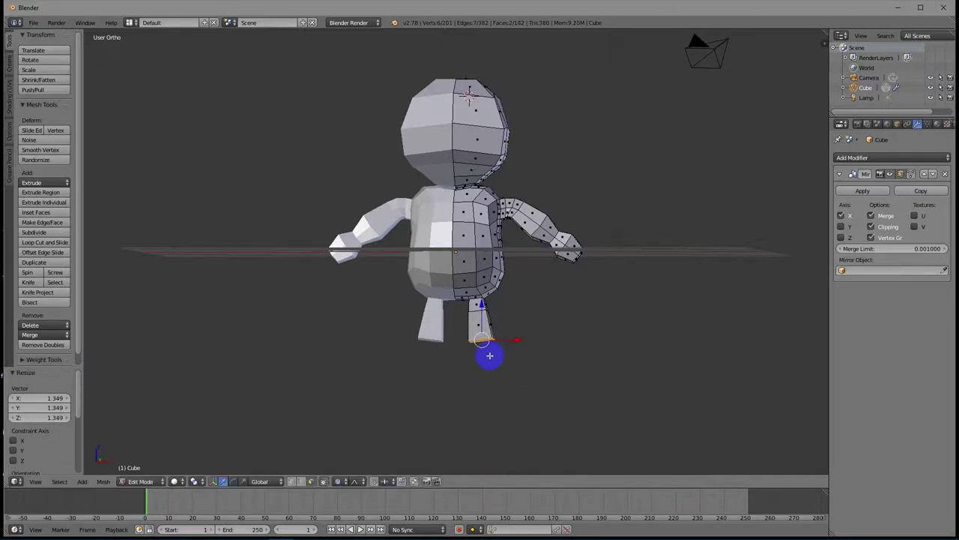
Step: Extrude a short knee segment by about 0.09 and rotate its end by about 8.7° in the front view
key(e)
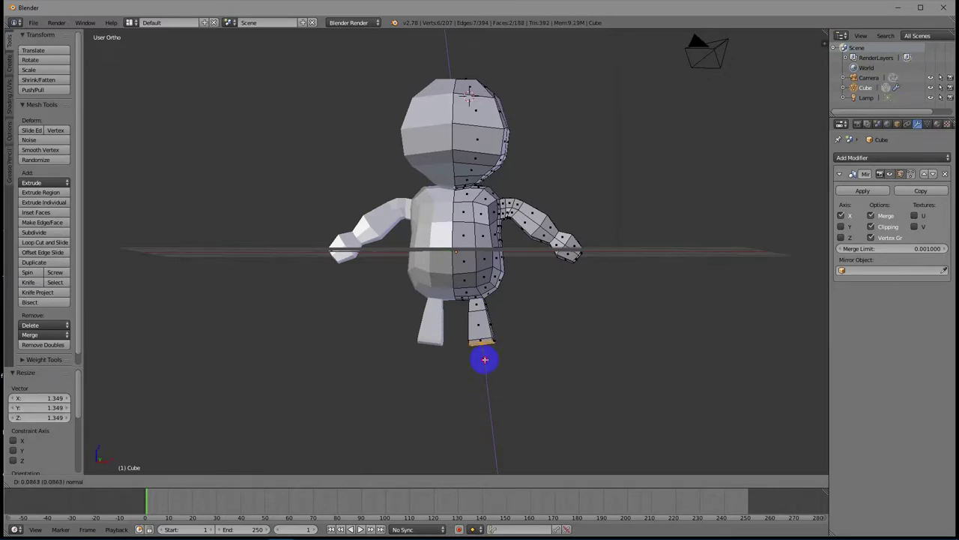
click(485, 360)
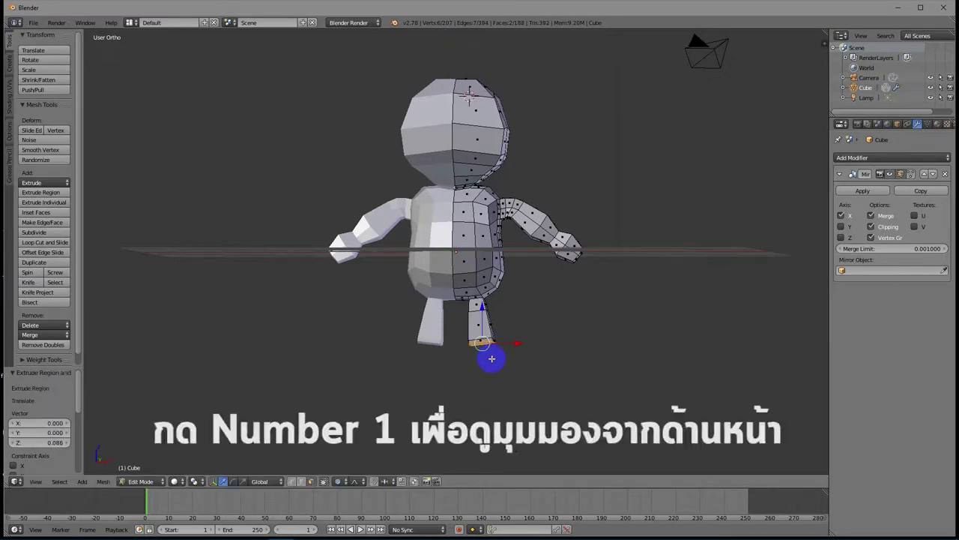
key(KP_1)
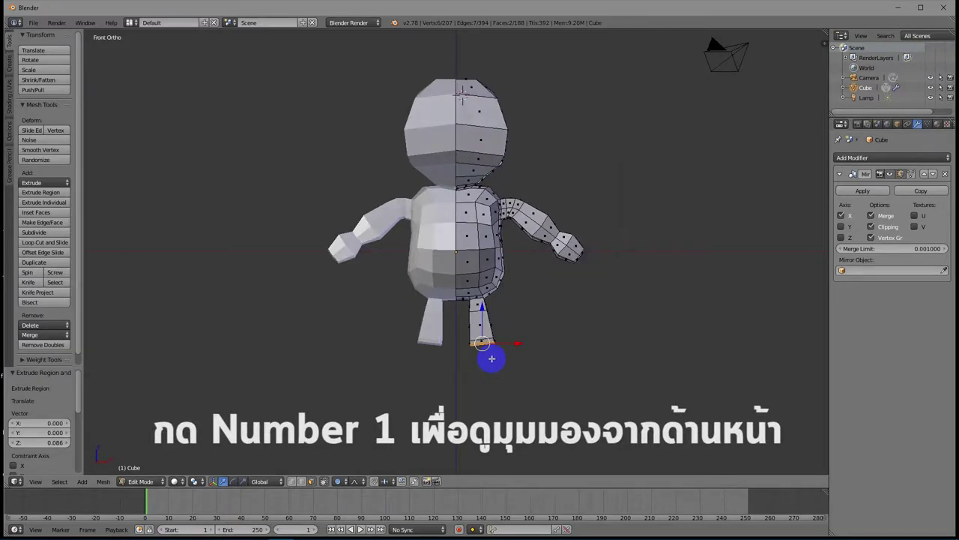
key(s)
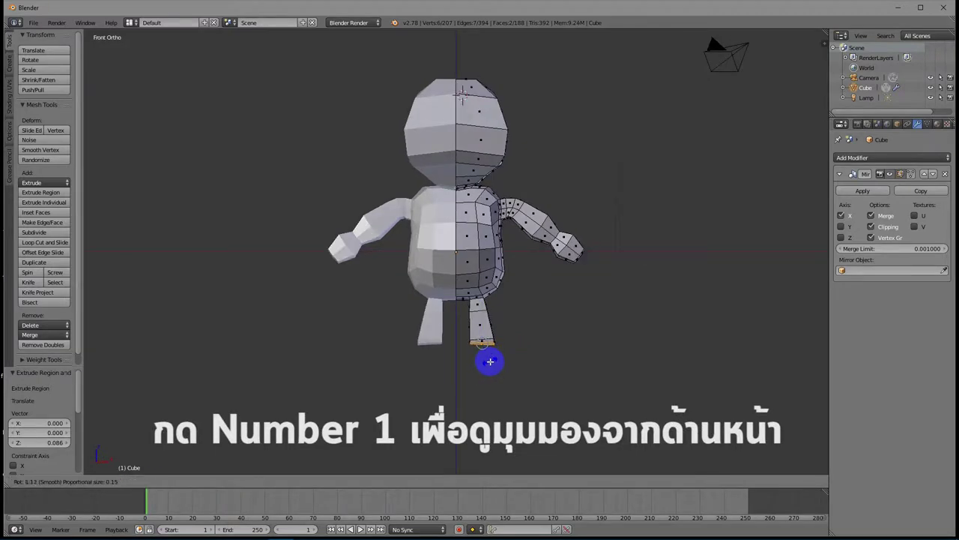
click(490, 362)
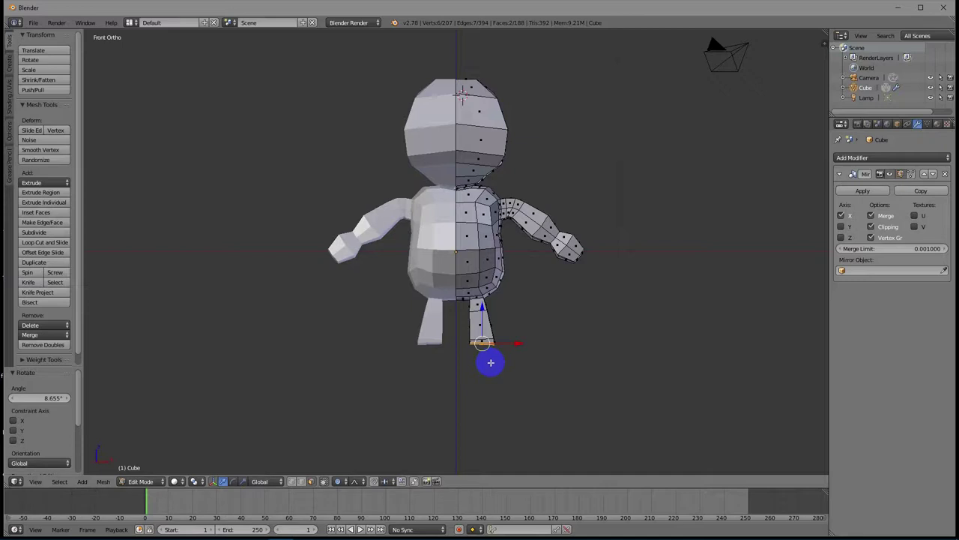
Step: Extrude the lower leg by about 0.84 with its end scaled up to about 1.43, and extrude a foot block by about 0.36
key(e)
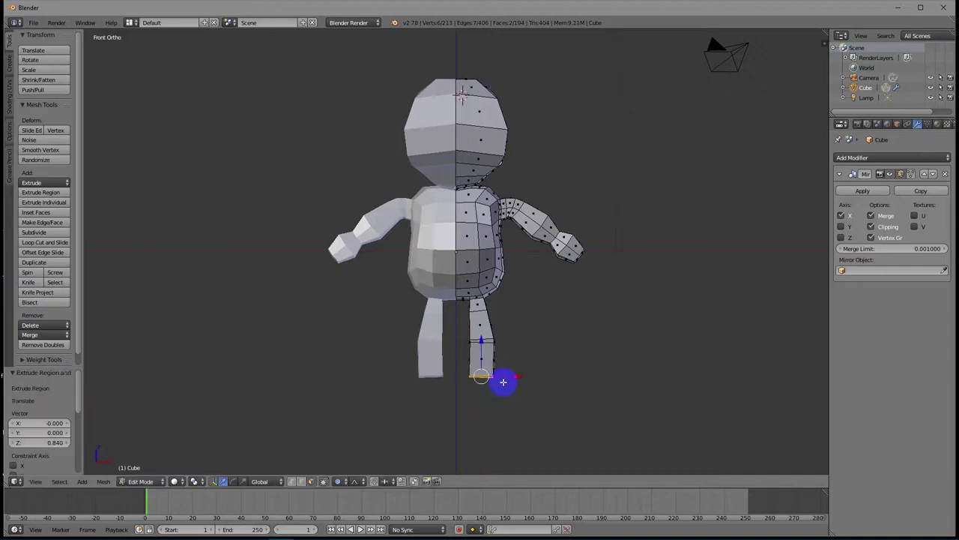
key(s)
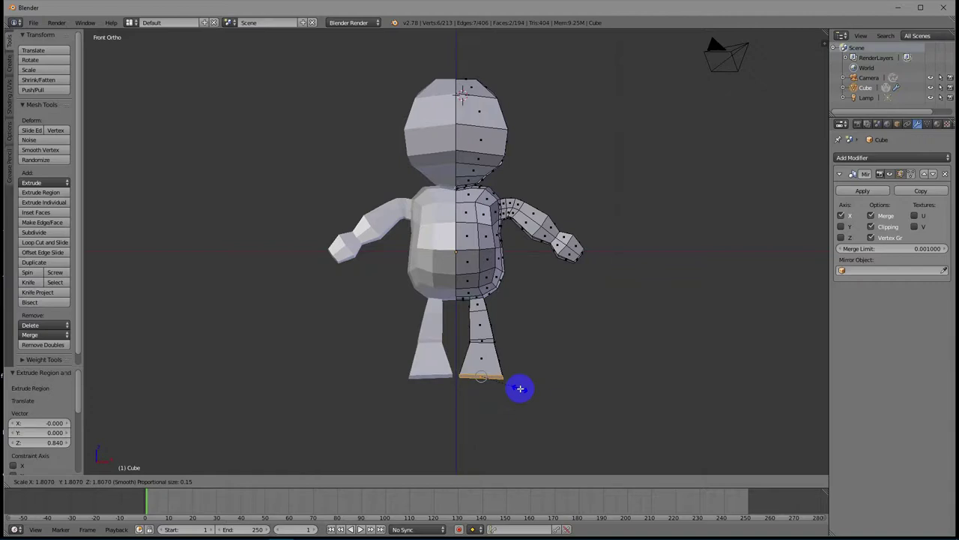
click(509, 391)
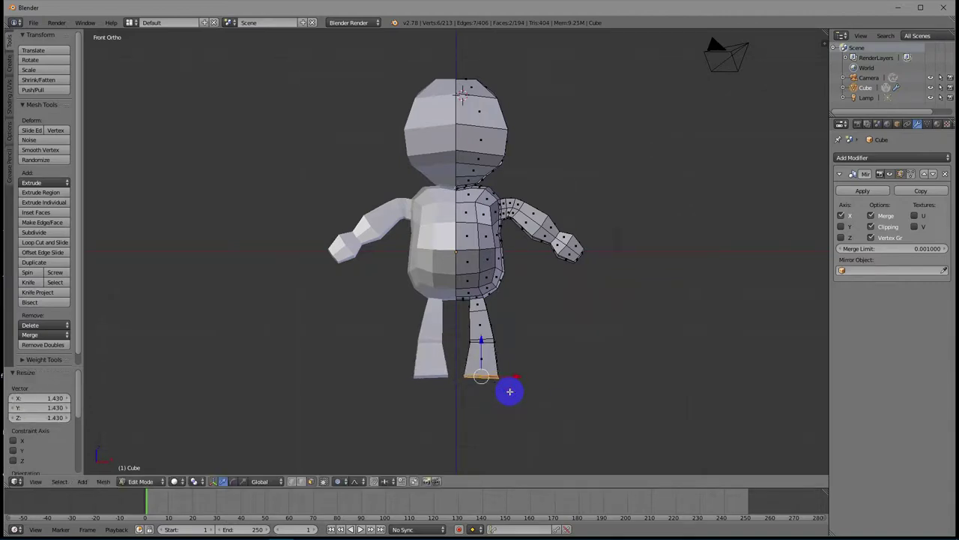
key(e)
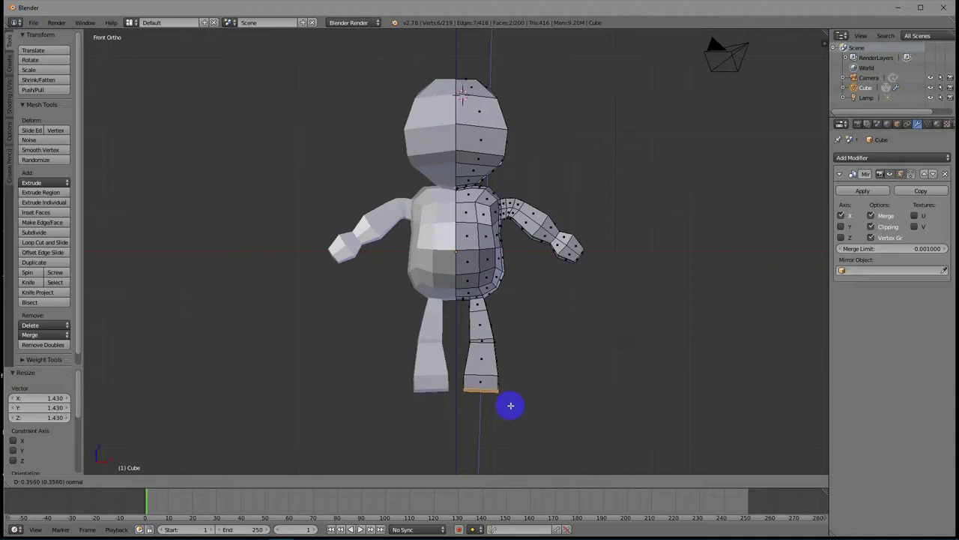
click(512, 406)
Step: Extrude the foot block's front face forward by about 0.45 and scale it down to about 0.63
mouse_move(545, 387)
middle_down()
mouse_move(417, 389)
mouse_move(561, 390)
mouse_move(532, 392)
middle_up()
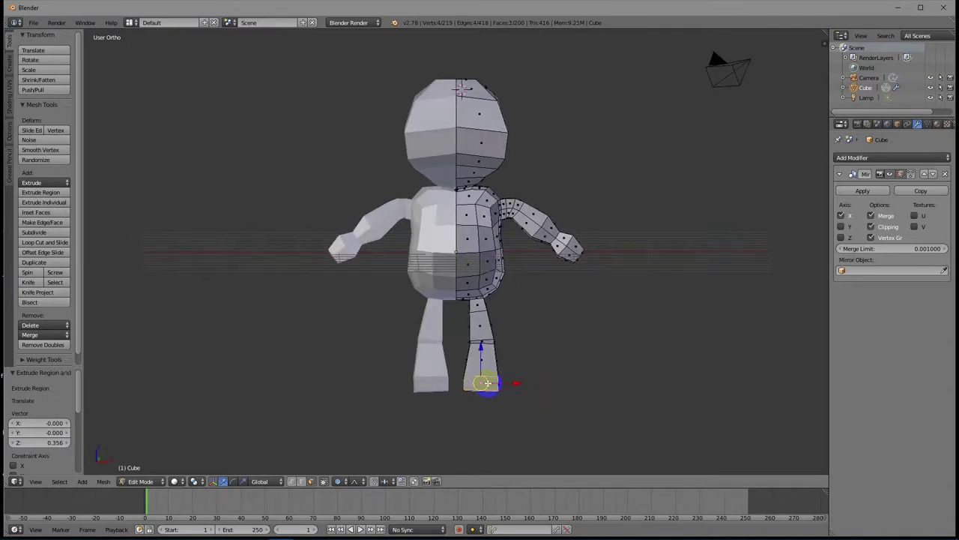
middle_drag(559, 375, 452, 377)
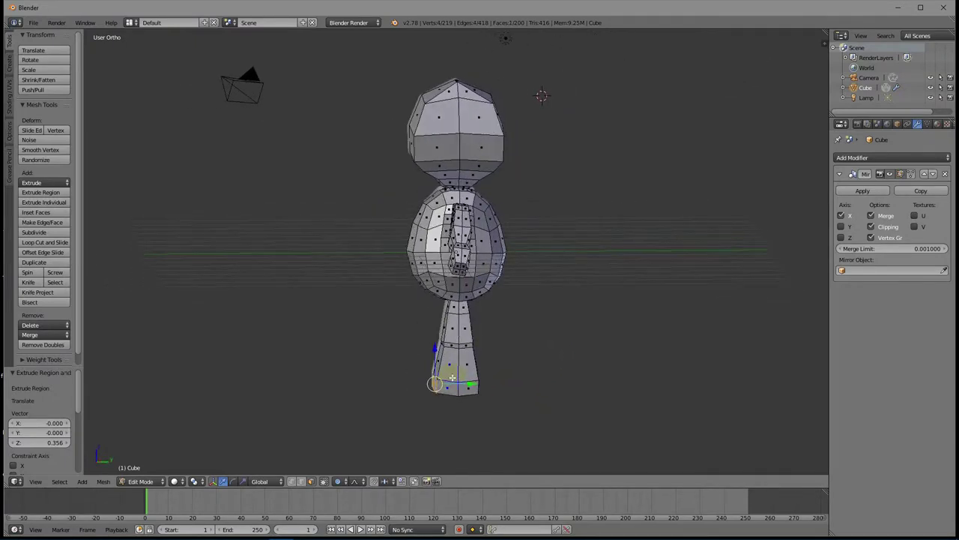
key(e)
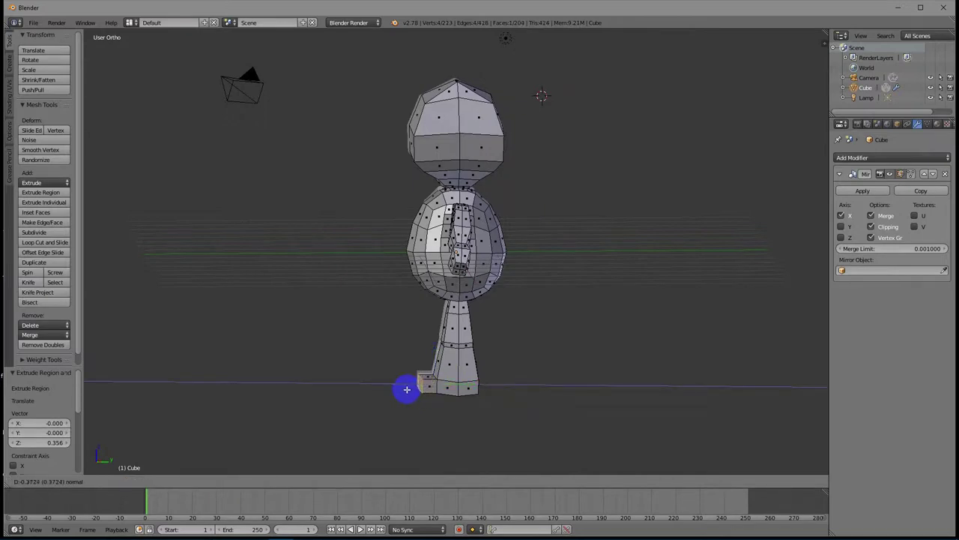
click(404, 389)
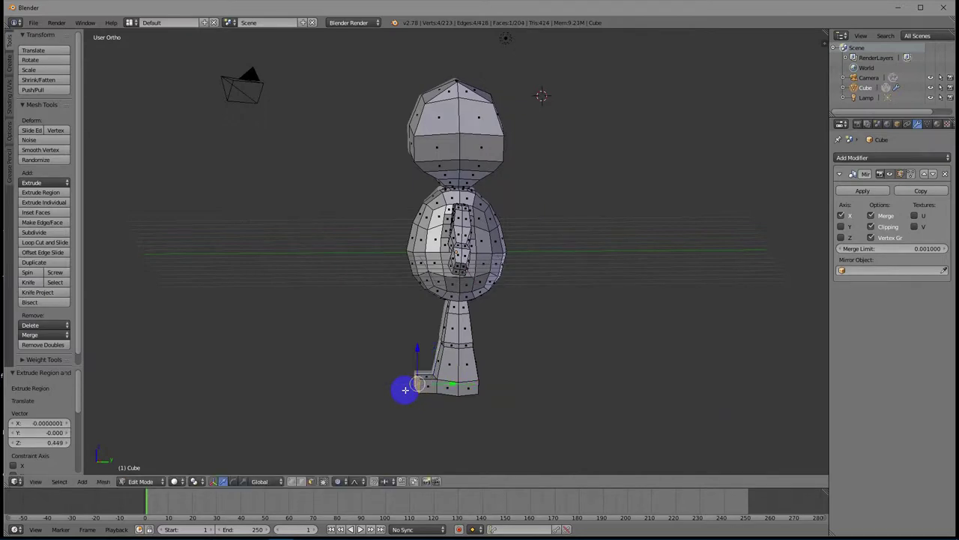
key(s)
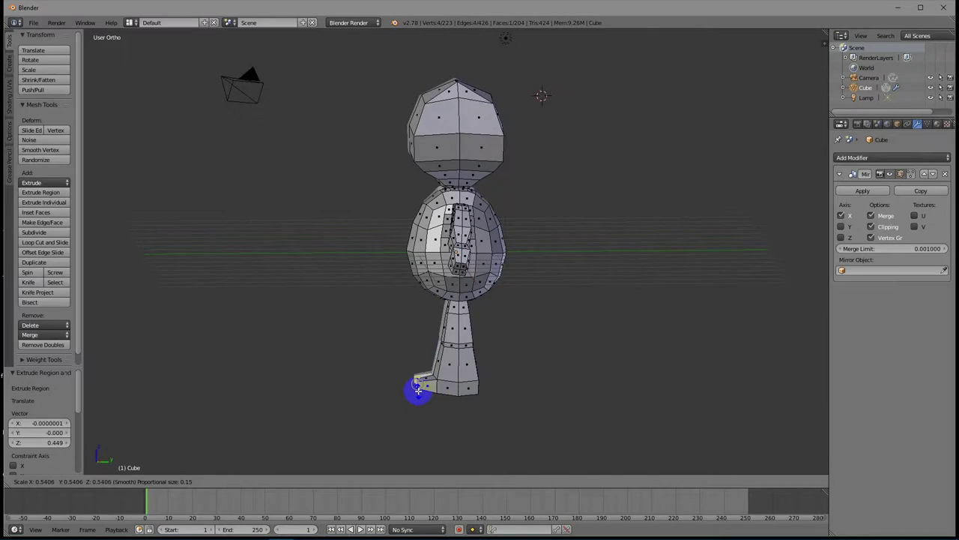
click(419, 391)
Step: Move three connected vertices at the front side of the head by about -0.32 in X, 0.06 in Y and 0.13 in Z
middle_drag(503, 402, 578, 381)
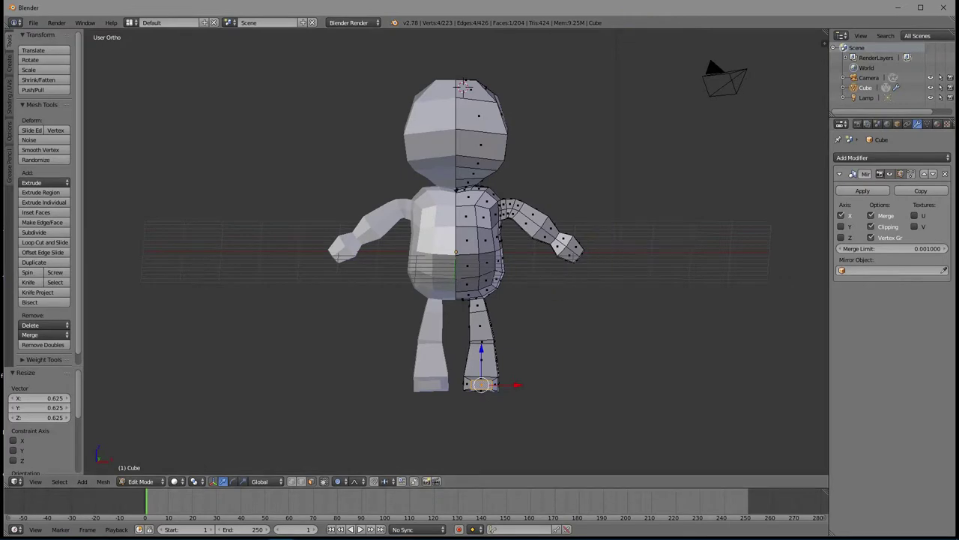
mouse_move(547, 292)
middle_down()
mouse_move(605, 292)
mouse_move(433, 279)
mouse_move(574, 298)
mouse_move(584, 332)
mouse_move(550, 353)
mouse_move(552, 377)
mouse_move(510, 353)
mouse_move(486, 293)
mouse_move(425, 286)
mouse_move(531, 287)
mouse_move(516, 285)
mouse_move(485, 294)
mouse_move(559, 300)
mouse_move(554, 391)
mouse_move(542, 291)
middle_up()
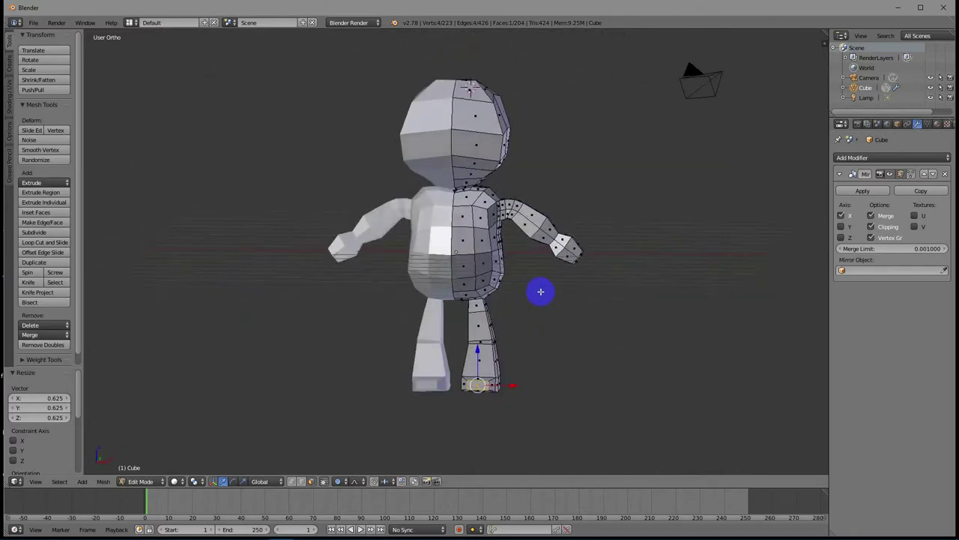
right_click(496, 102)
click(301, 481)
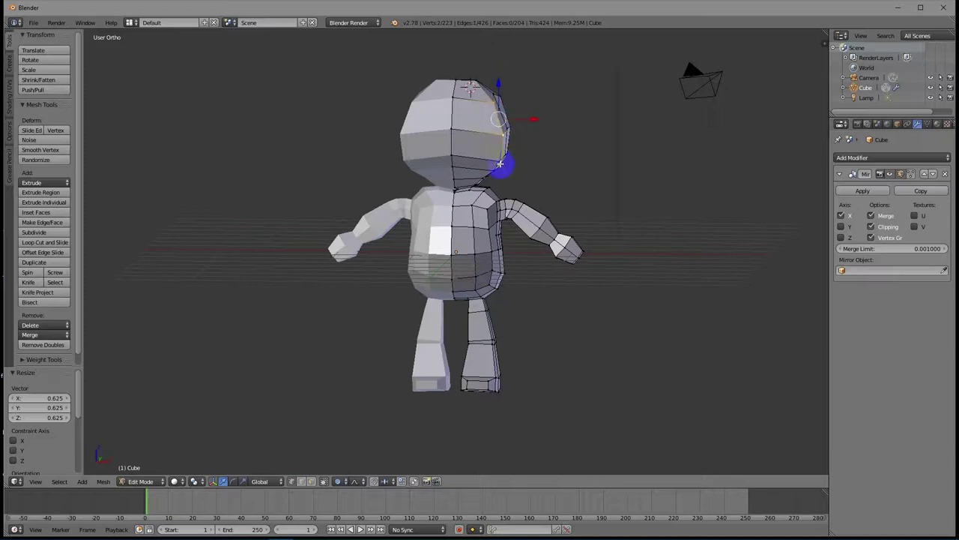
shift+right_click(503, 163)
shift+right_click(500, 162)
mouse_move(532, 160)
middle_down()
mouse_move(455, 197)
mouse_move(557, 187)
mouse_move(547, 166)
middle_up()
click(499, 131)
drag(504, 132, 488, 123)
Step: Move two connected vertices at the back of the head by about -0.07 in X, -0.22 in Y and 0.19 in Z
middle_drag(561, 146, 465, 146)
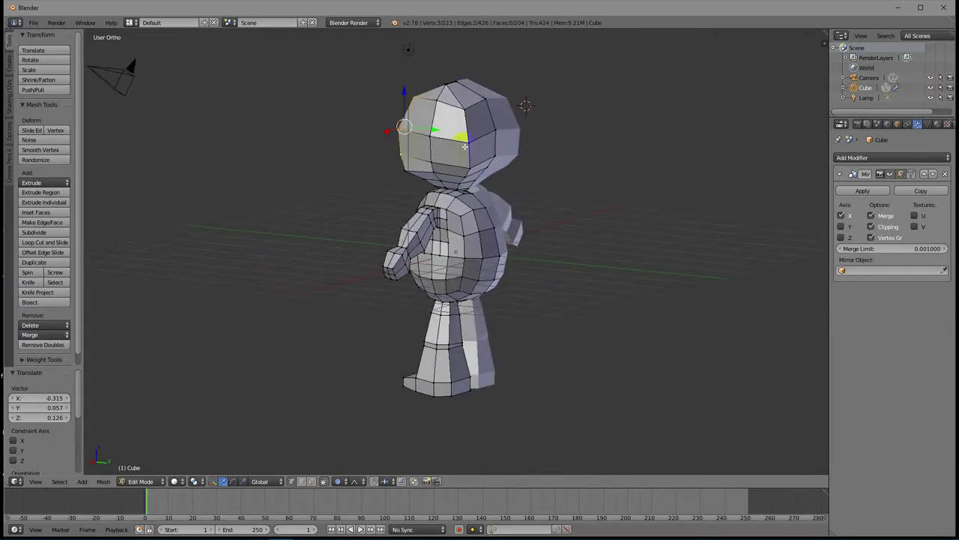
right_click(467, 141)
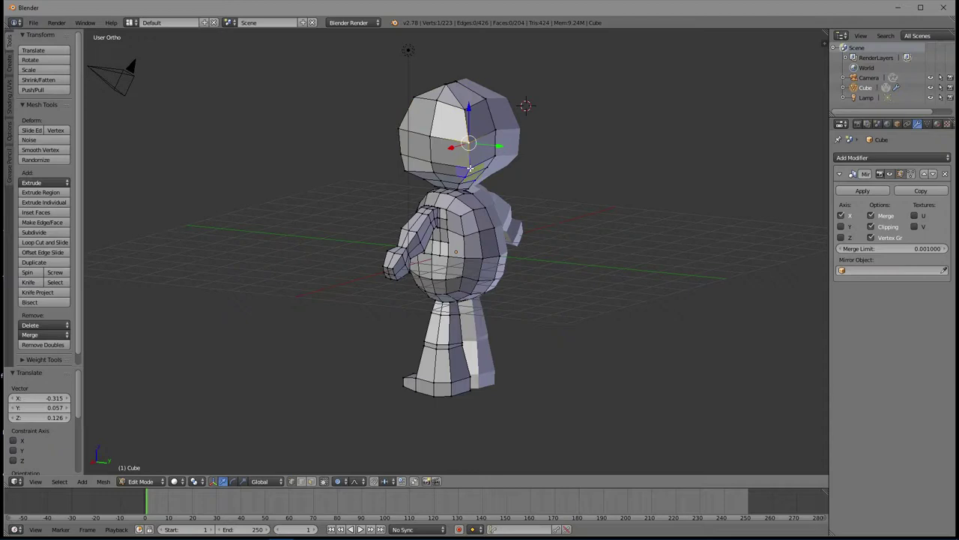
middle_drag(548, 201, 613, 184)
shift+right_click(530, 160)
key(g)
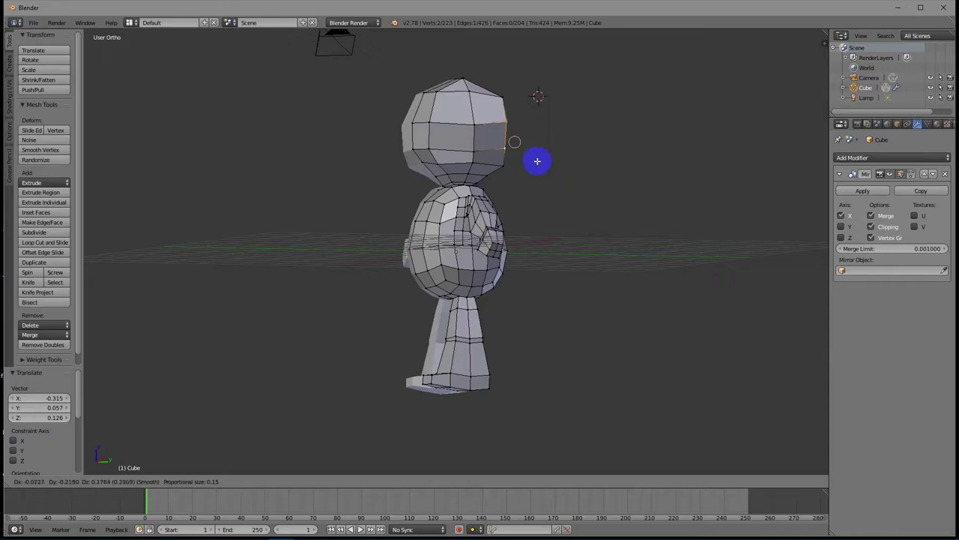
click(535, 158)
middle_drag(533, 156, 612, 192)
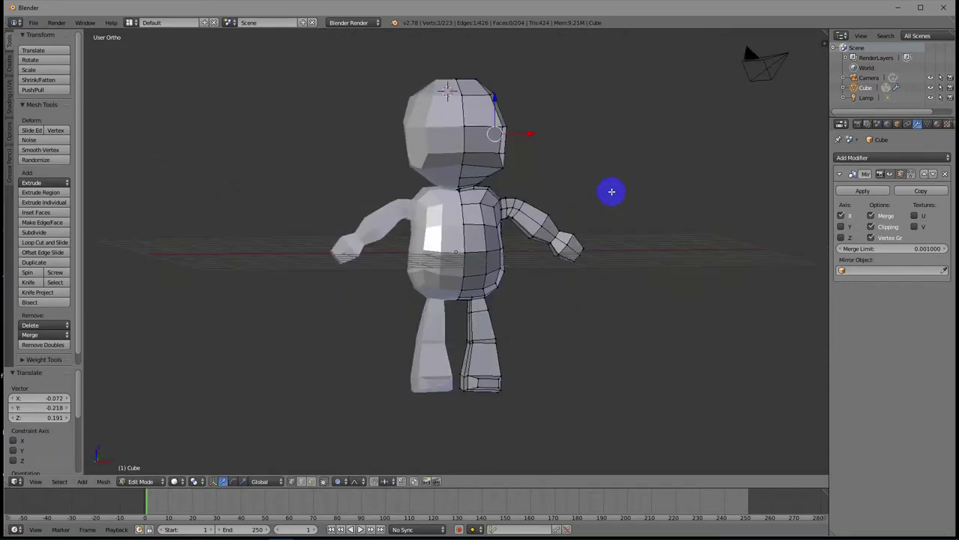
Step: Move the vertex at the lower front of the head by about -0.03 in X, -0.26 in Y and -0.28 in Z
middle_drag(562, 173, 418, 174)
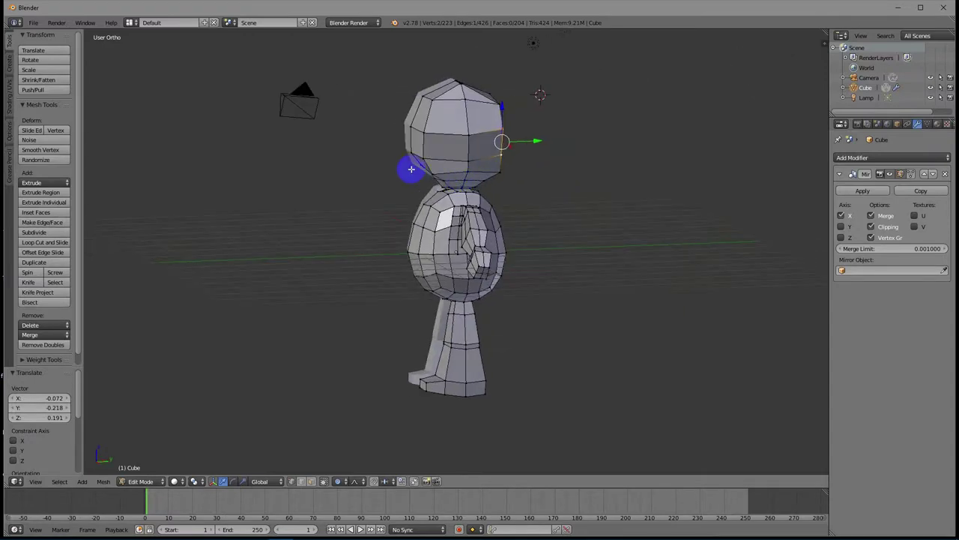
right_click(418, 165)
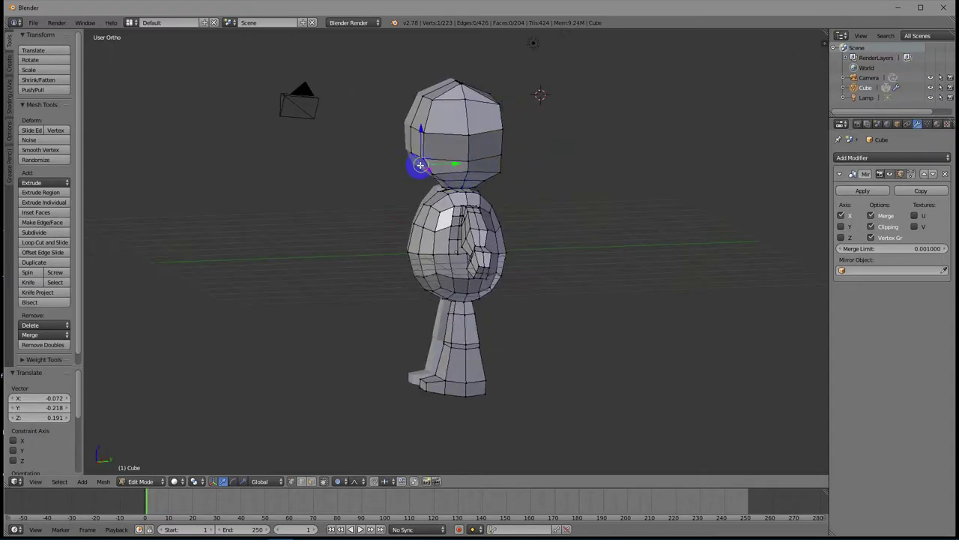
key(g)
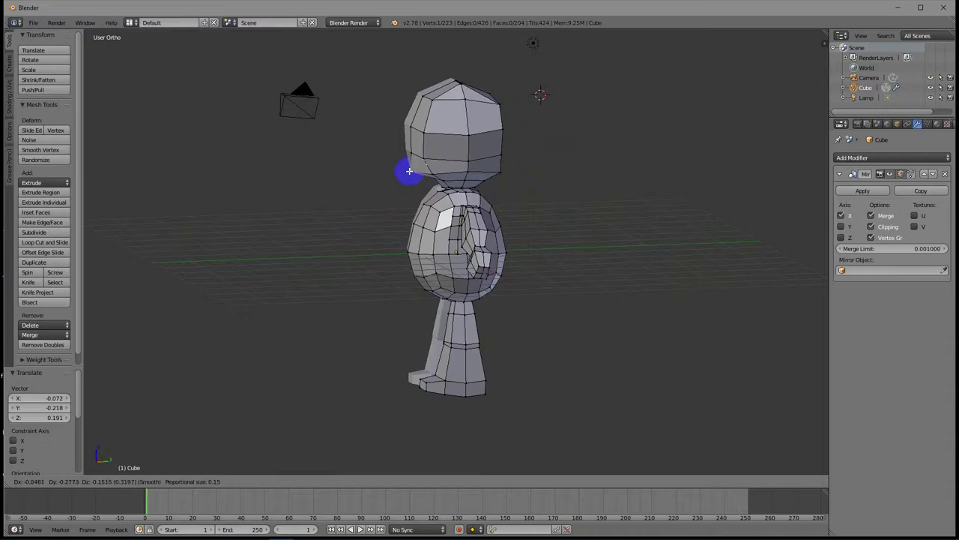
click(410, 175)
Step: Move the vertex at the upper front centre of the head by about -0.02 in X and -0.32 in Y
middle_drag(450, 193, 424, 189)
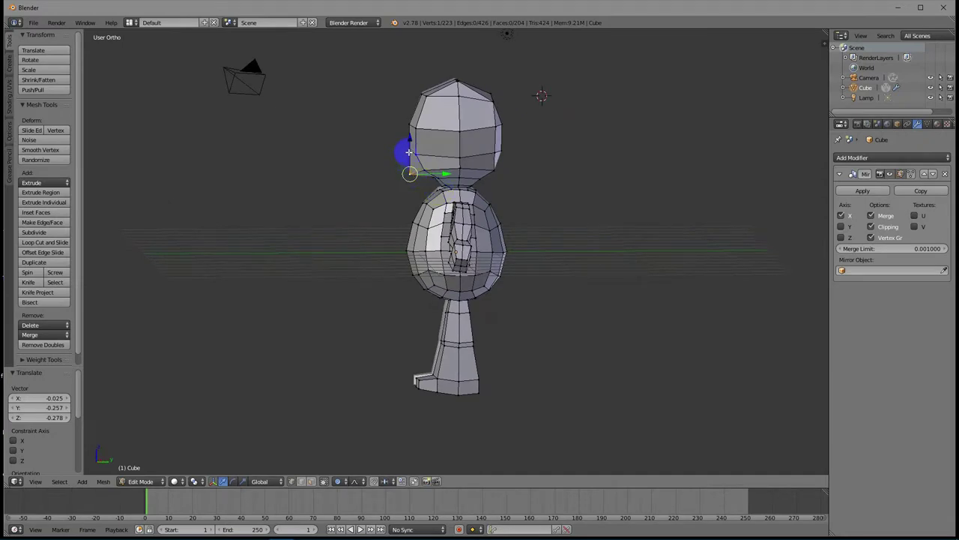
drag(408, 150, 409, 93)
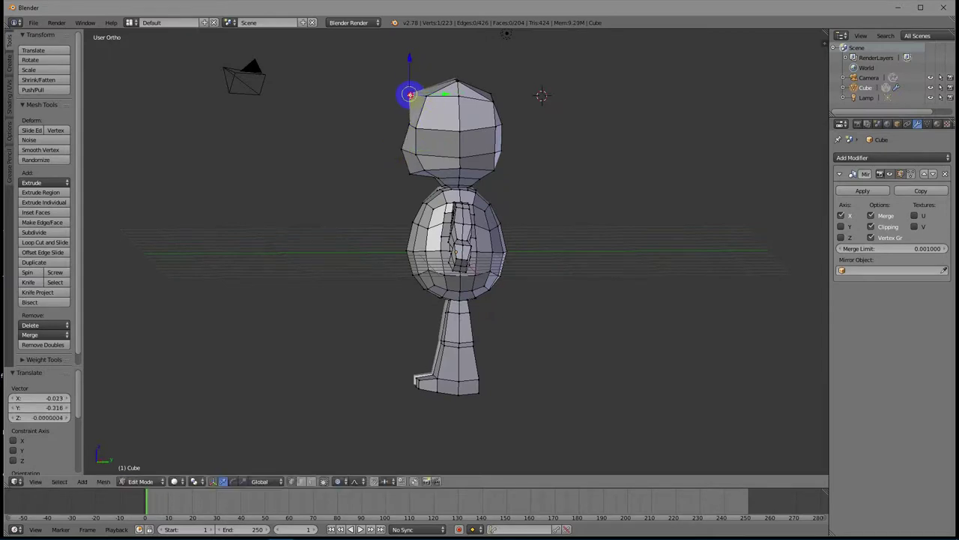
mouse_move(364, 172)
middle_down()
mouse_move(455, 175)
mouse_move(469, 205)
mouse_move(460, 223)
mouse_move(466, 173)
middle_up()
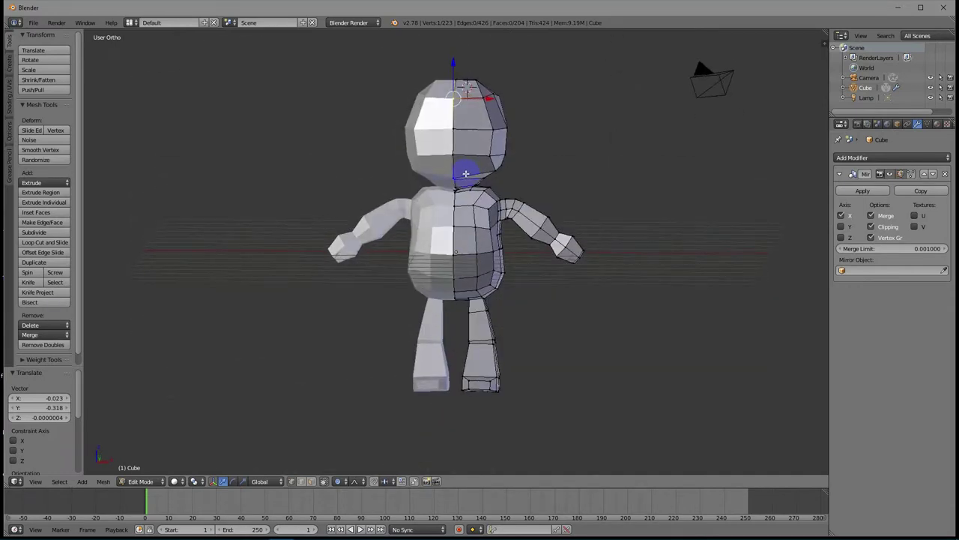
Step: Add a Subdivision Surface modifier to the character, try view subdivisions up to 4, and set them to 1
middle_click(657, 257)
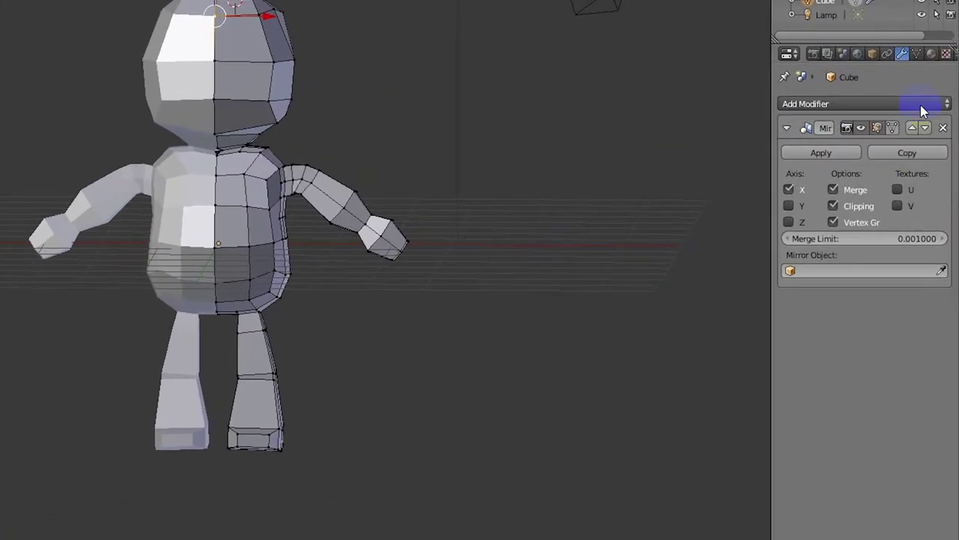
click(861, 102)
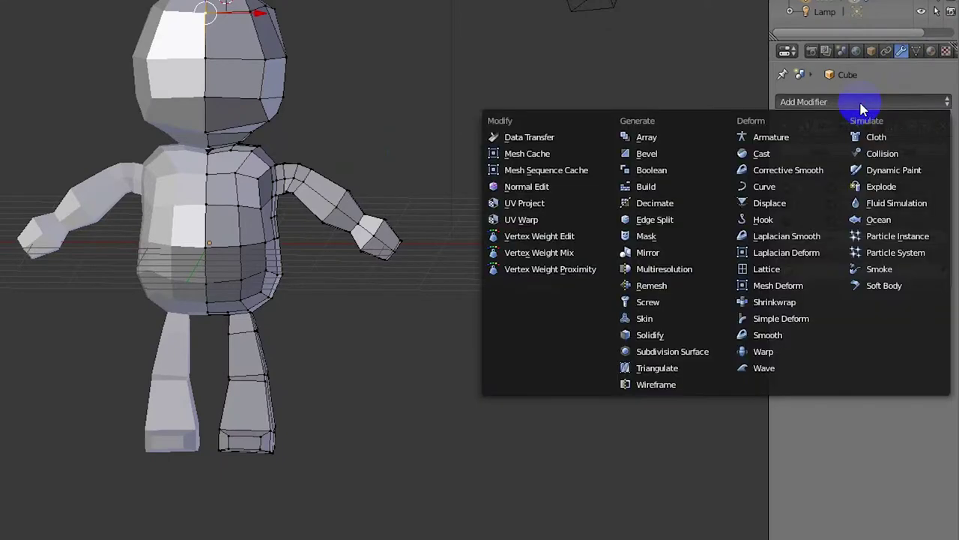
click(683, 352)
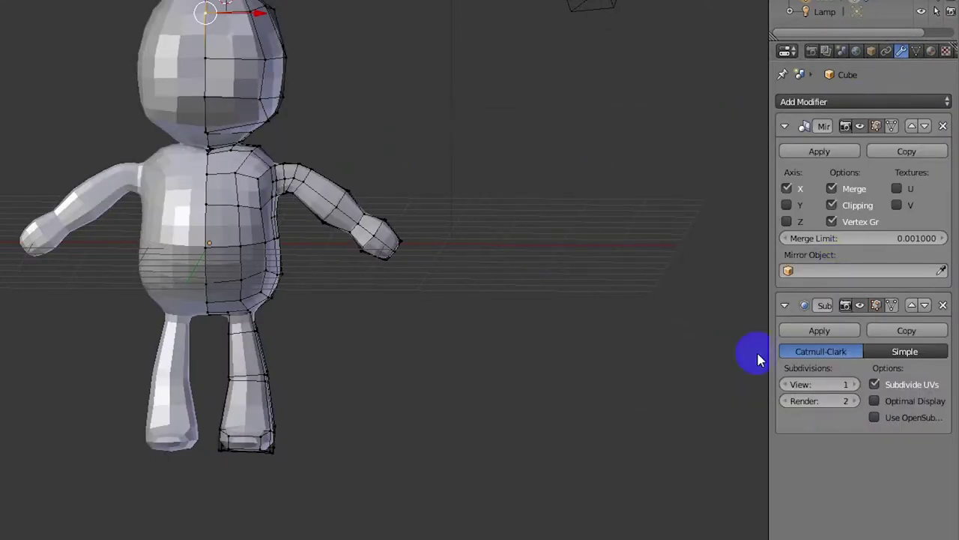
click(855, 385)
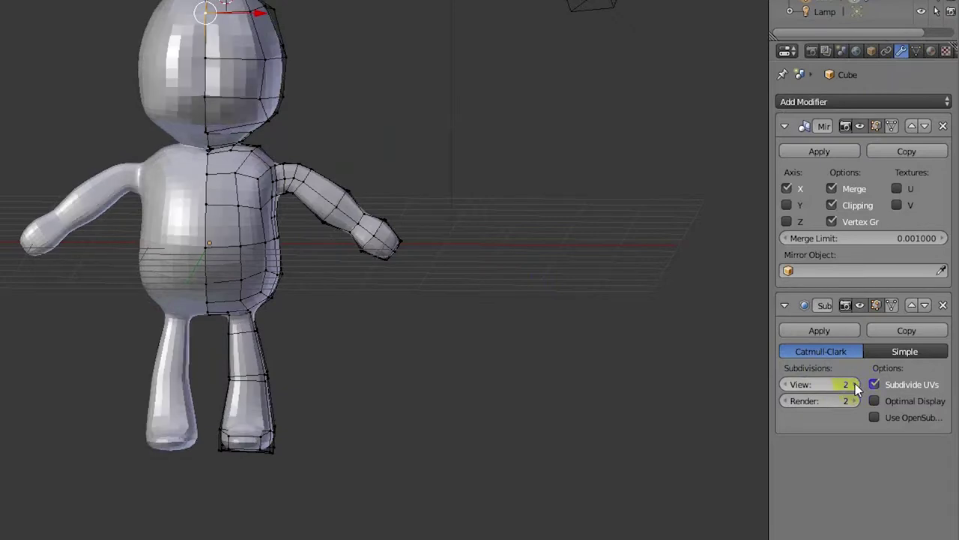
click(855, 384)
click(855, 384)
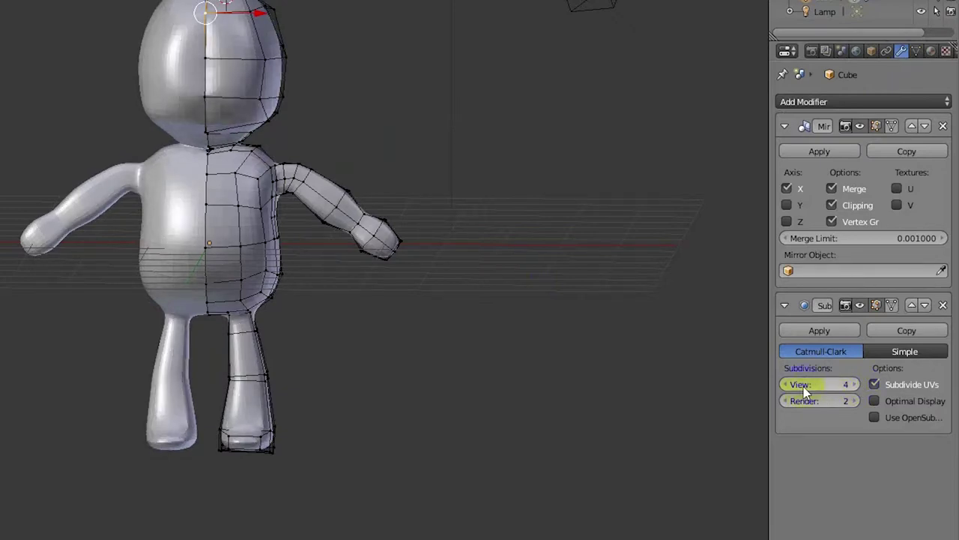
click(784, 385)
click(785, 385)
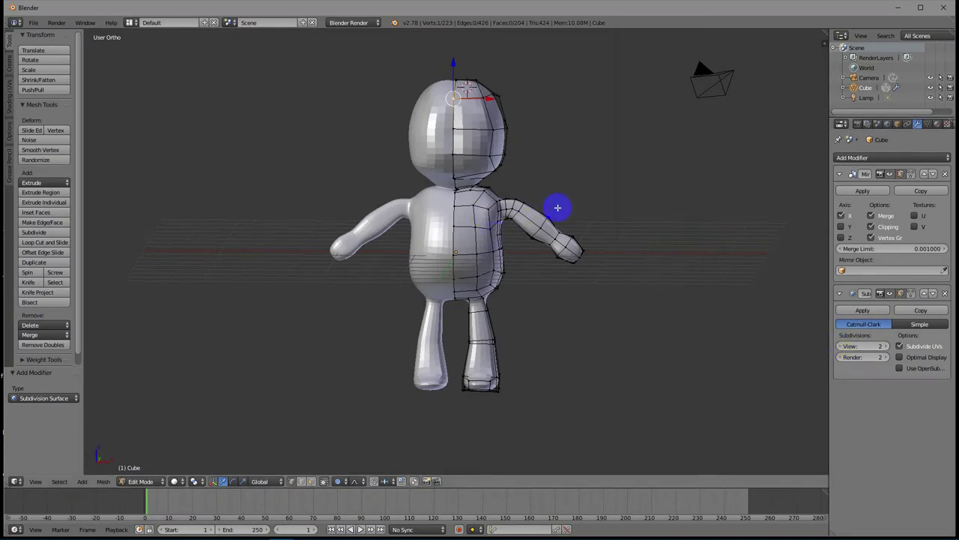
middle_drag(561, 185, 666, 175)
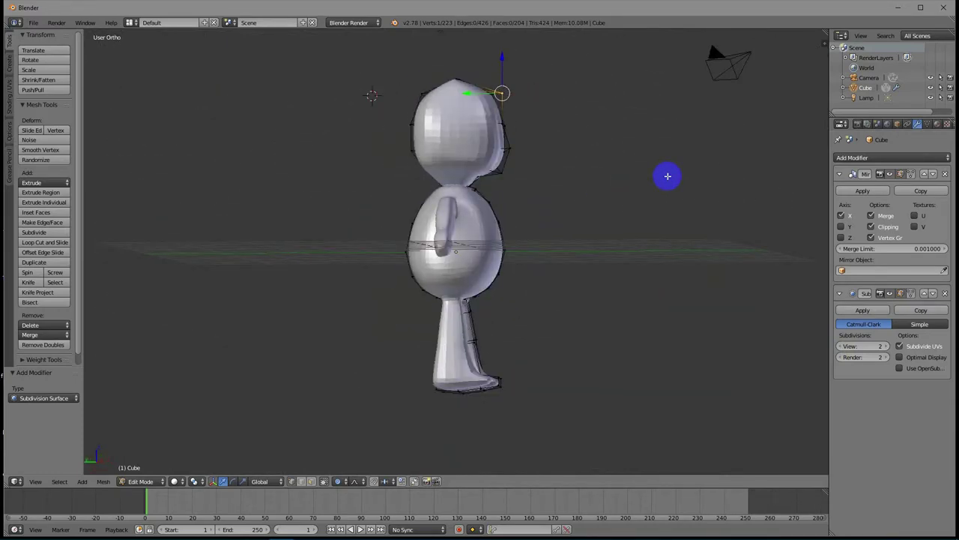
click(841, 346)
Step: Move two connected vertices at the back of the head by about 0.01 in X, 0.17 in Y and -0.01 in Z
middle_drag(649, 231, 440, 229)
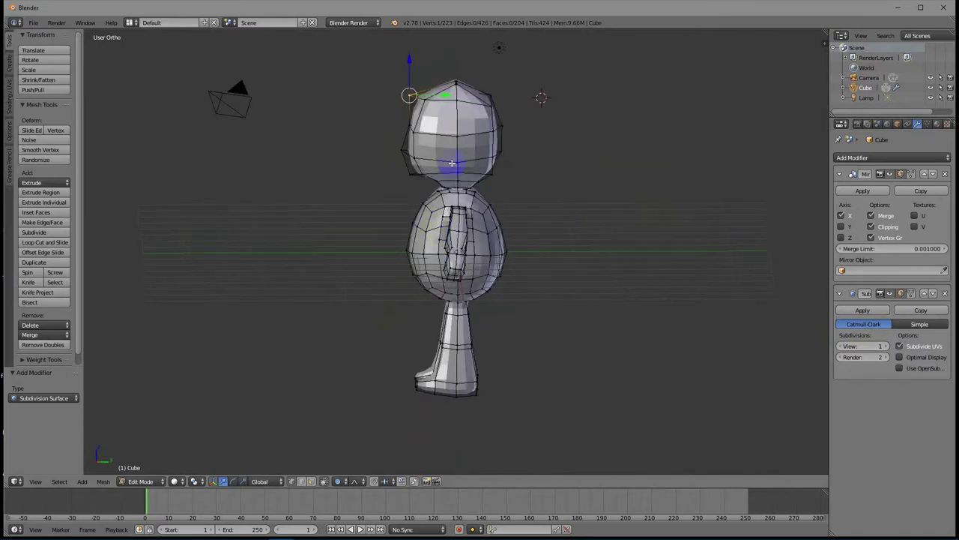
right_click(500, 126)
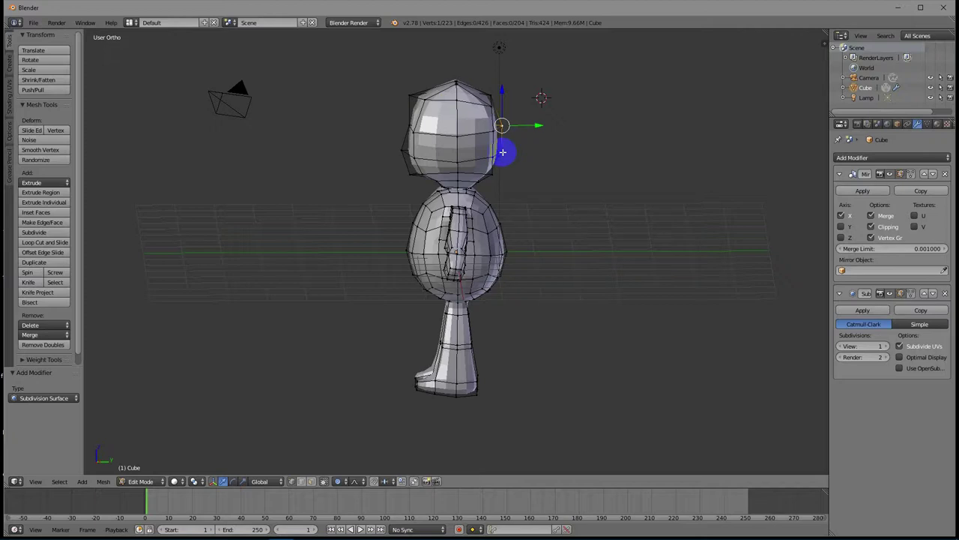
key(g)
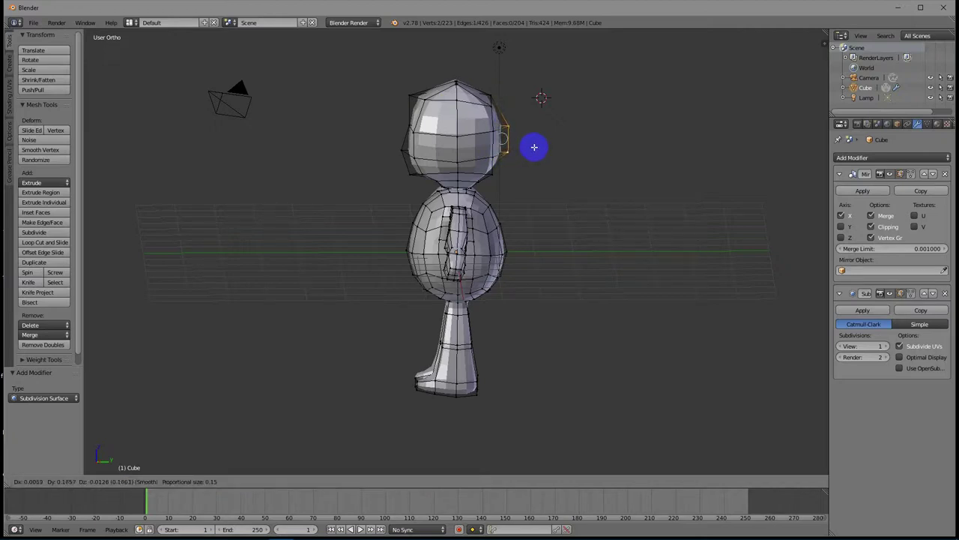
click(534, 149)
Step: Move the vertex at the middle of the face by about -0.03 in X, -0.33 in Y and 0.01 in Z
middle_drag(533, 159, 320, 171)
right_click(402, 149)
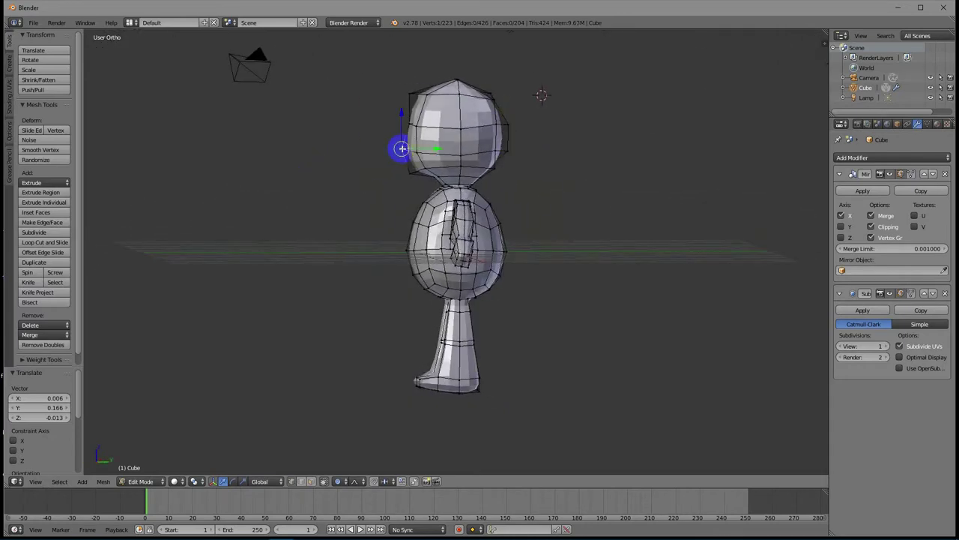
key(g)
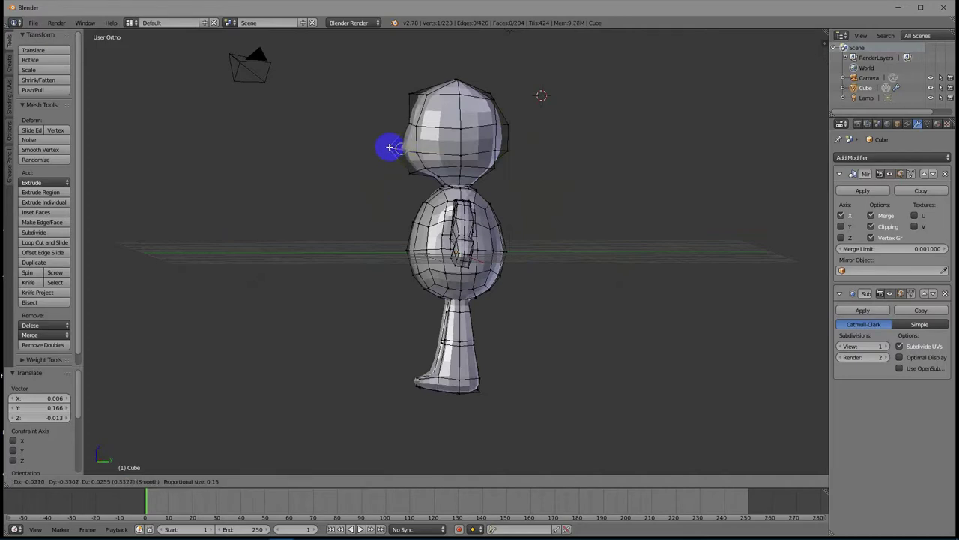
click(390, 148)
Step: Move the upper front centre vertex of the head by about -0.01 in X, -0.06 in Y and -0.01 in Z
mouse_move(390, 148)
middle_down()
mouse_move(387, 165)
mouse_move(481, 173)
mouse_move(550, 164)
mouse_move(563, 152)
mouse_move(589, 160)
mouse_move(392, 168)
mouse_move(391, 159)
middle_up()
right_click(411, 95)
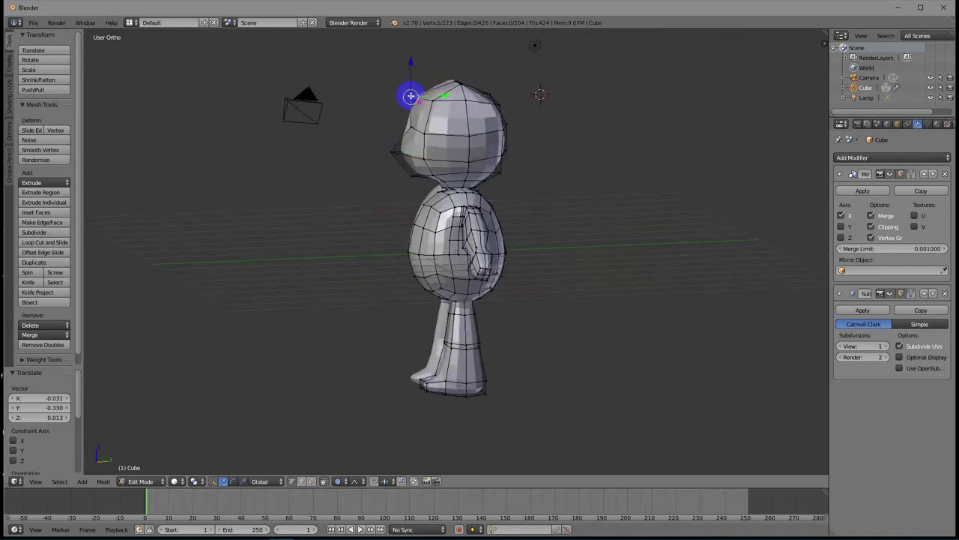
key(g)
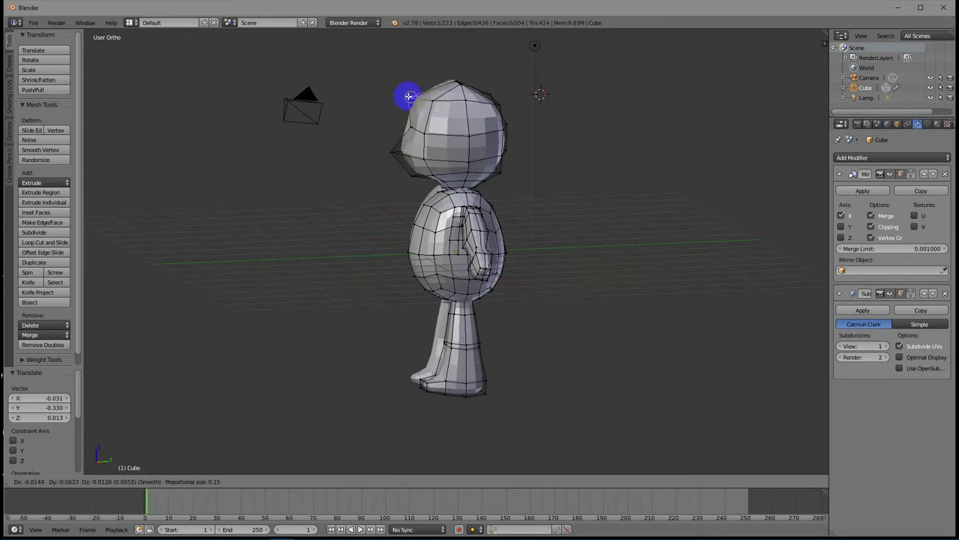
click(409, 96)
Step: Move the head's upper front-side vertex by about 0.12 in X and -0.21 in Y, push it another 0.15 in X, and switch to Object Mode
middle_drag(375, 135, 439, 133)
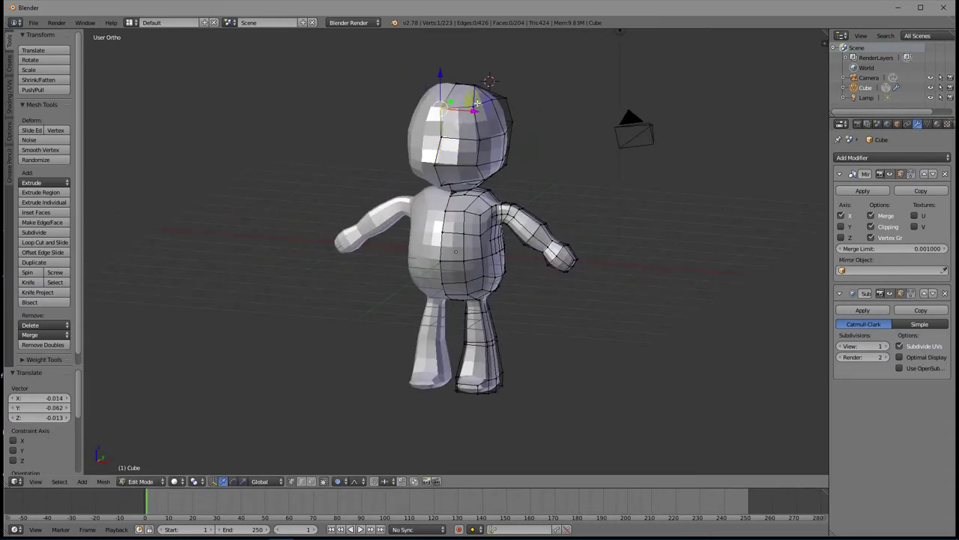
middle_drag(574, 111, 524, 113)
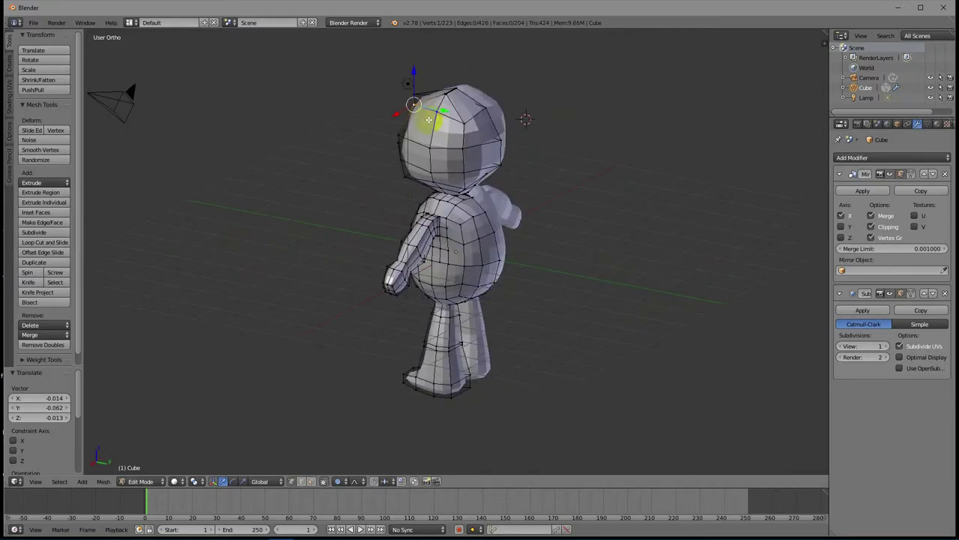
key(g)
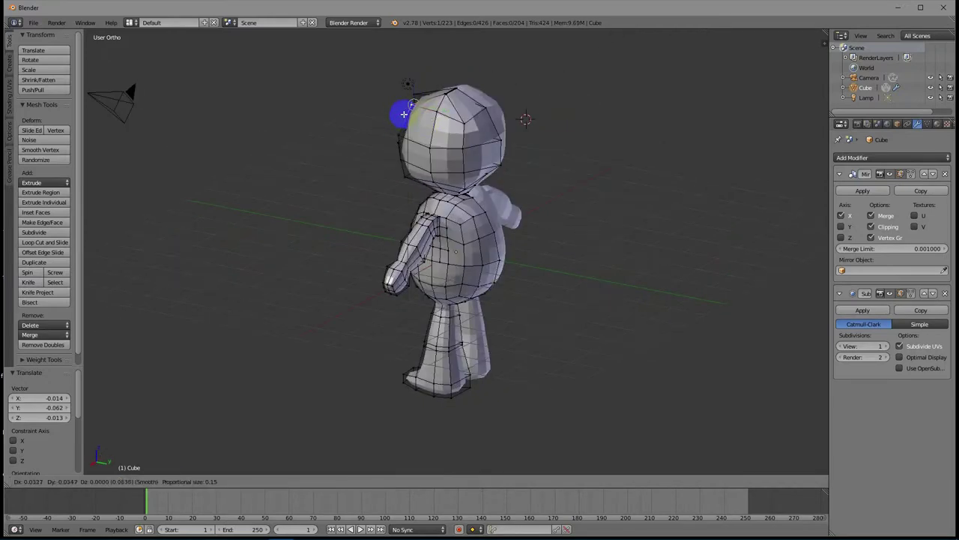
middle_drag(396, 114, 427, 105)
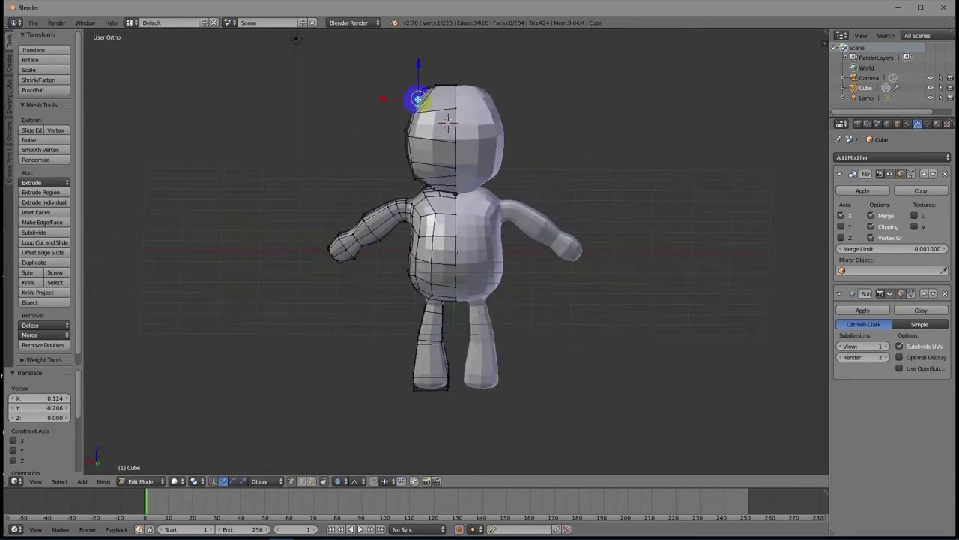
drag(419, 99, 413, 99)
middle_drag(437, 196, 559, 191)
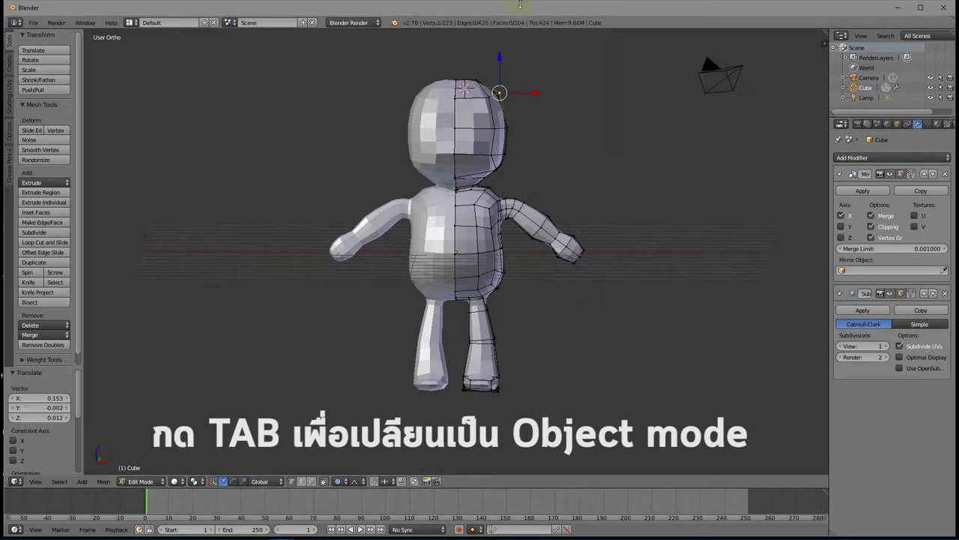
key(Tab)
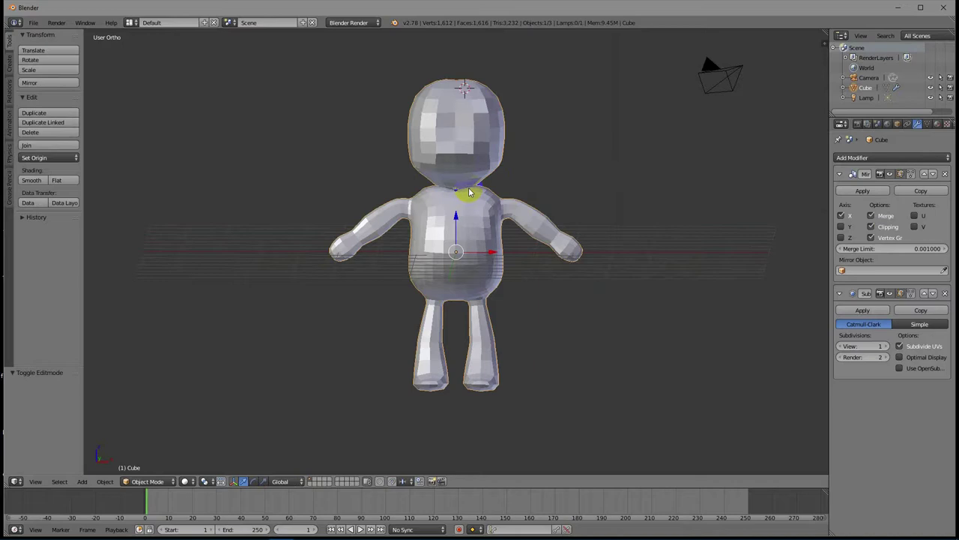
Step: Try to apply the Subdivision Surface modifier before the Mirror modifier, and undo it
click(863, 310)
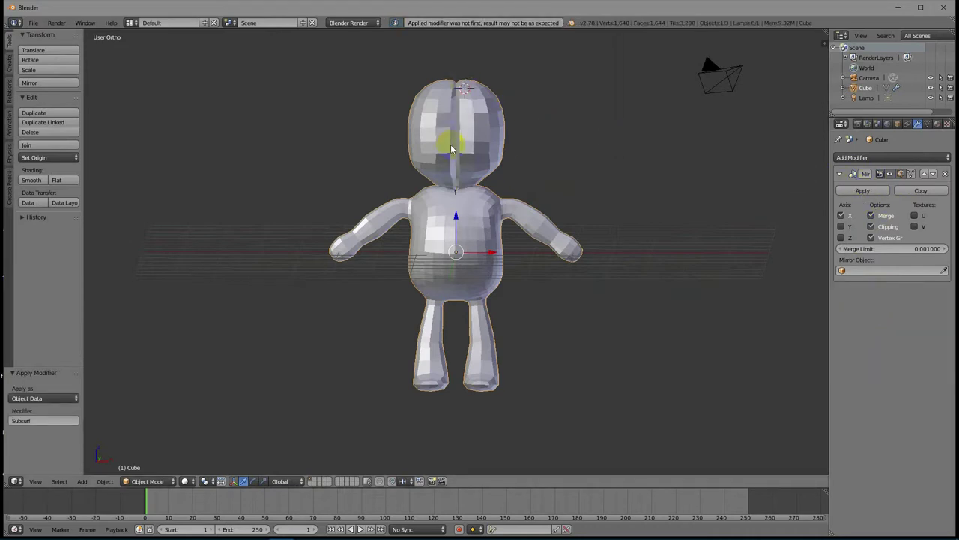
mouse_move(517, 172)
middle_down()
mouse_move(457, 160)
mouse_move(407, 172)
mouse_move(615, 179)
mouse_move(542, 195)
mouse_move(520, 235)
mouse_move(516, 298)
mouse_move(528, 213)
mouse_move(517, 180)
middle_up()
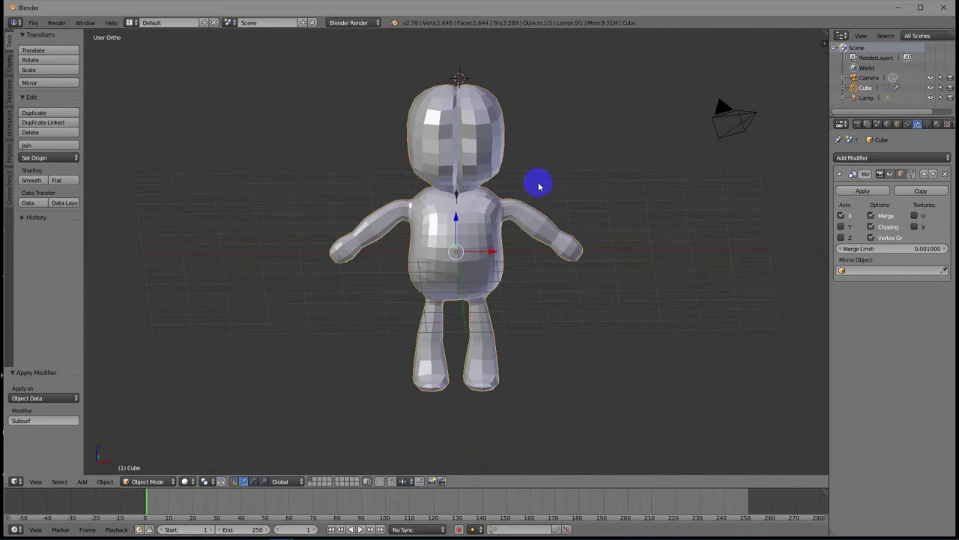
key(ctrl+1)
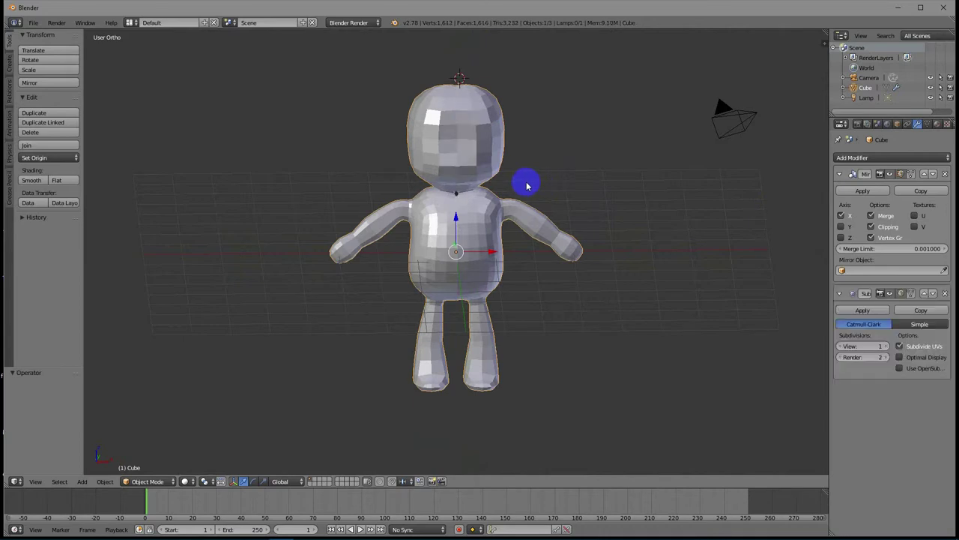
Step: Apply the character's Mirror modifier first and its Subdivision Surface modifier second
middle_drag(597, 169, 574, 191)
click(861, 192)
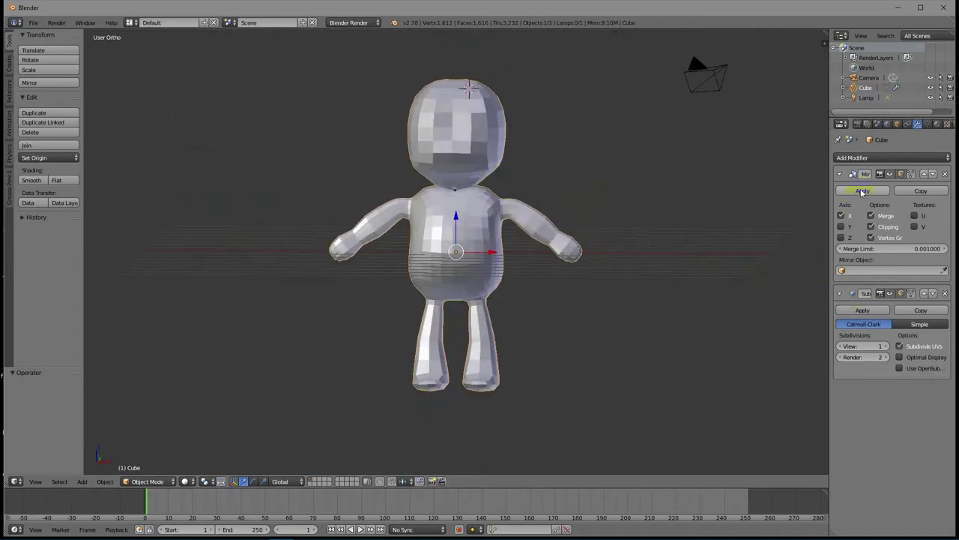
click(862, 192)
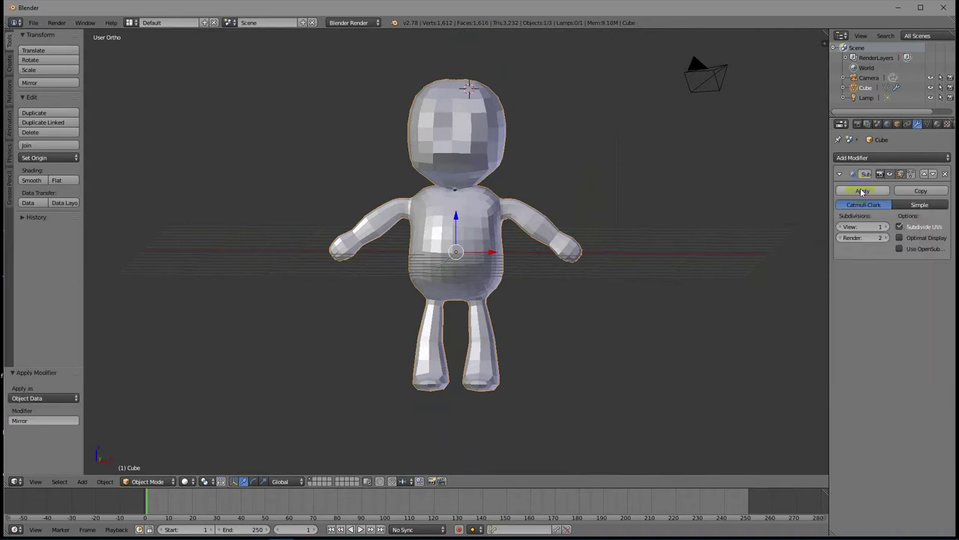
middle_drag(557, 177, 756, 231)
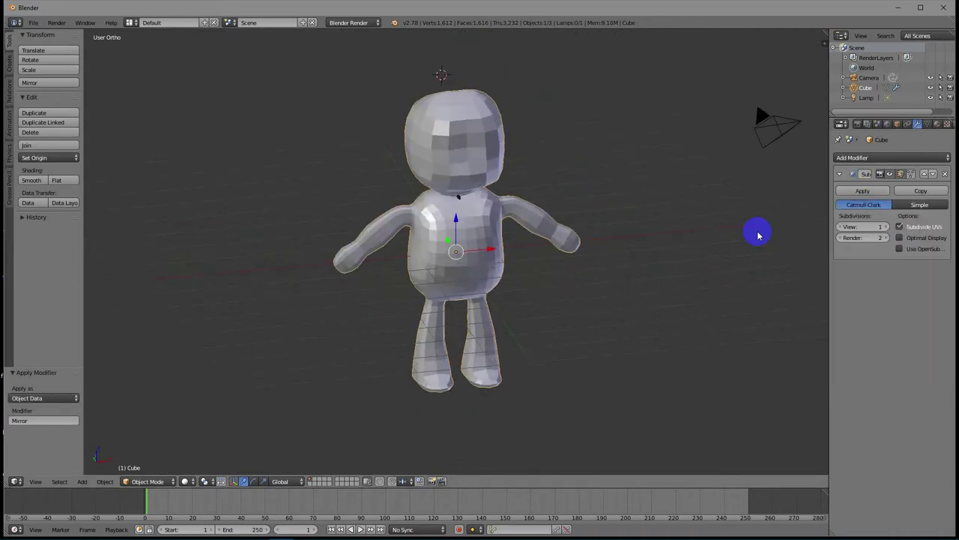
click(876, 192)
middle_drag(579, 218, 532, 193)
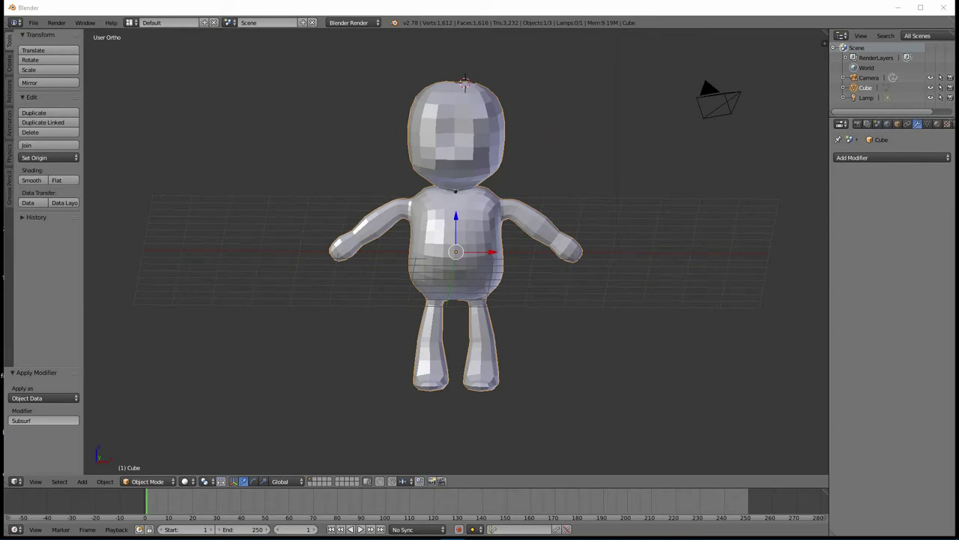
Step: Give the character's material a yellow diffuse colour (R 0.800, G 0.708, B 0.002) and a specular intensity of 0.879
middle_drag(540, 213, 455, 132)
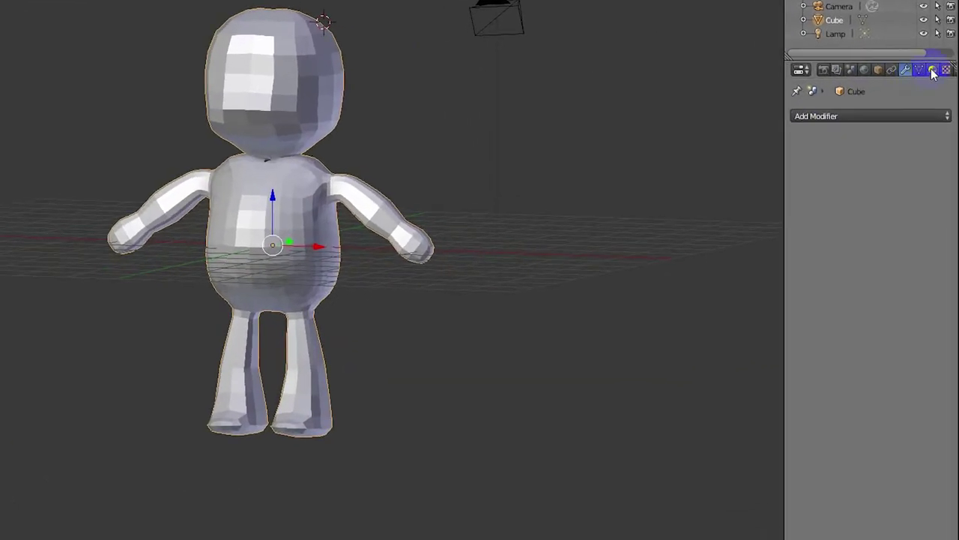
click(938, 124)
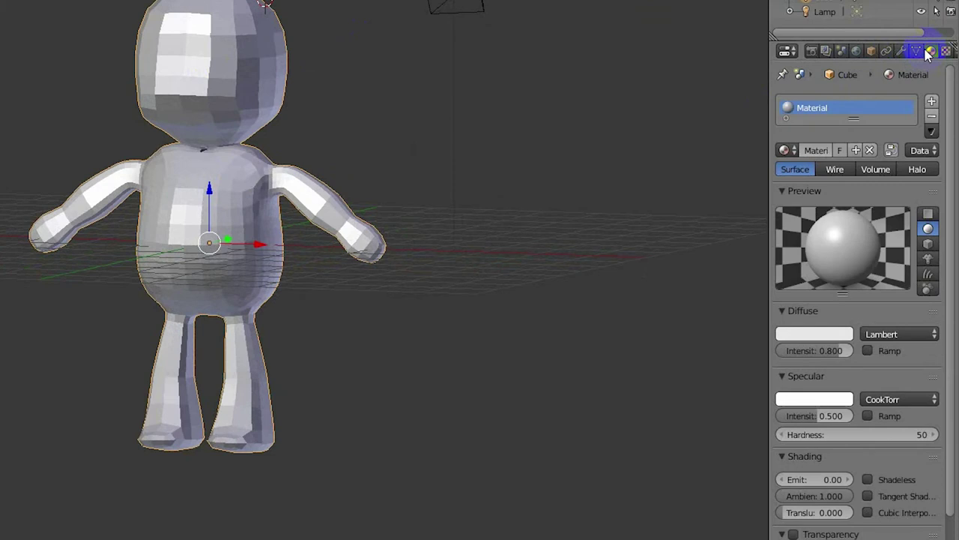
click(807, 332)
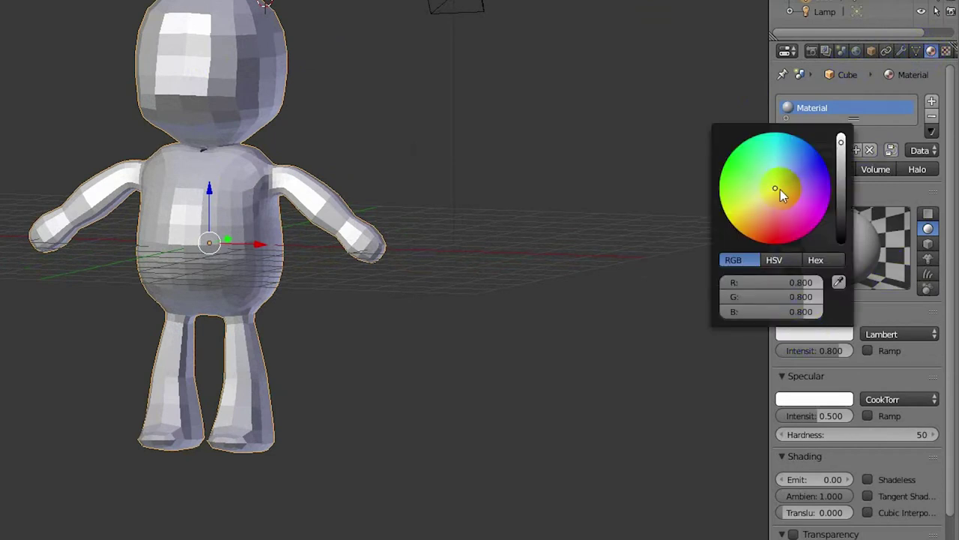
drag(780, 190, 731, 218)
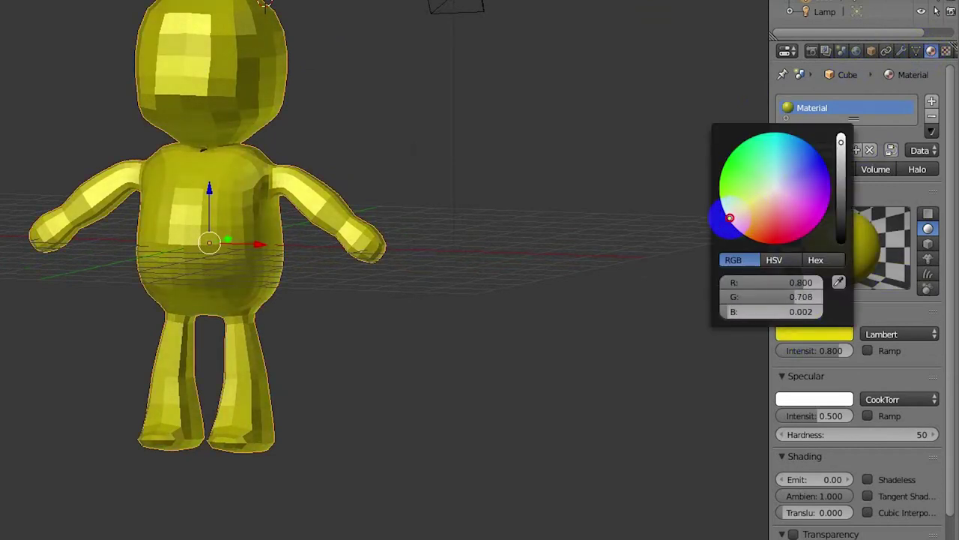
click(810, 398)
click(829, 418)
drag(829, 421, 839, 421)
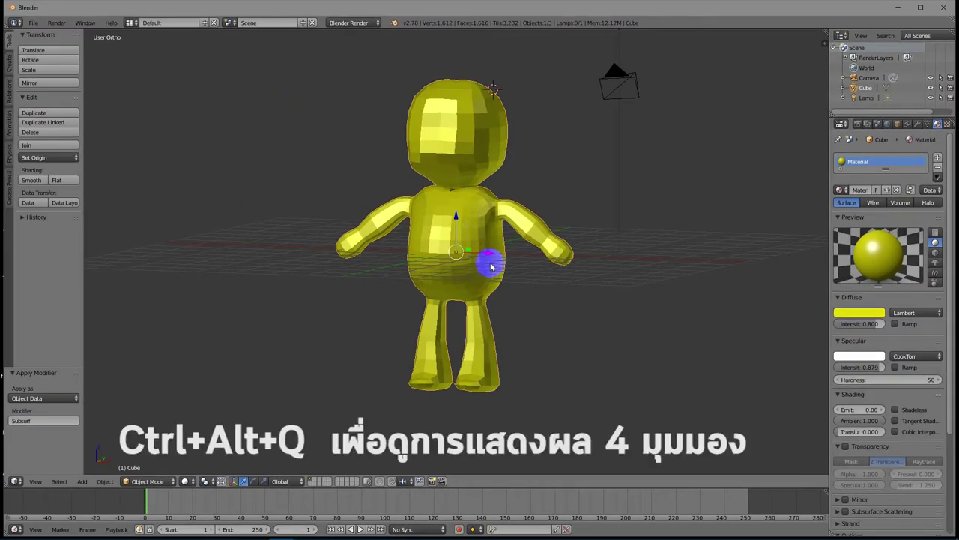
Step: Split the viewport into four views and show the scene through the camera in the perspective one
key(ctrl+alt+q)
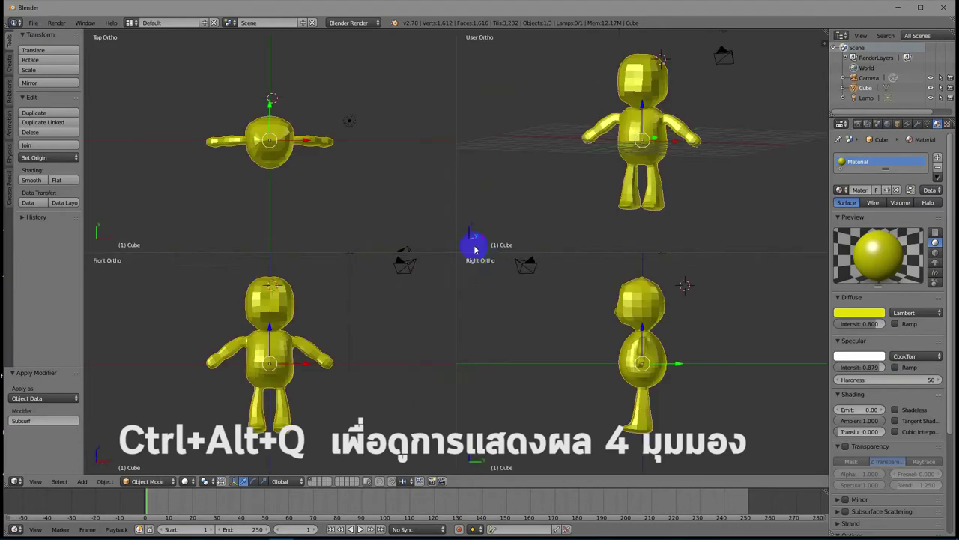
key(KP_0)
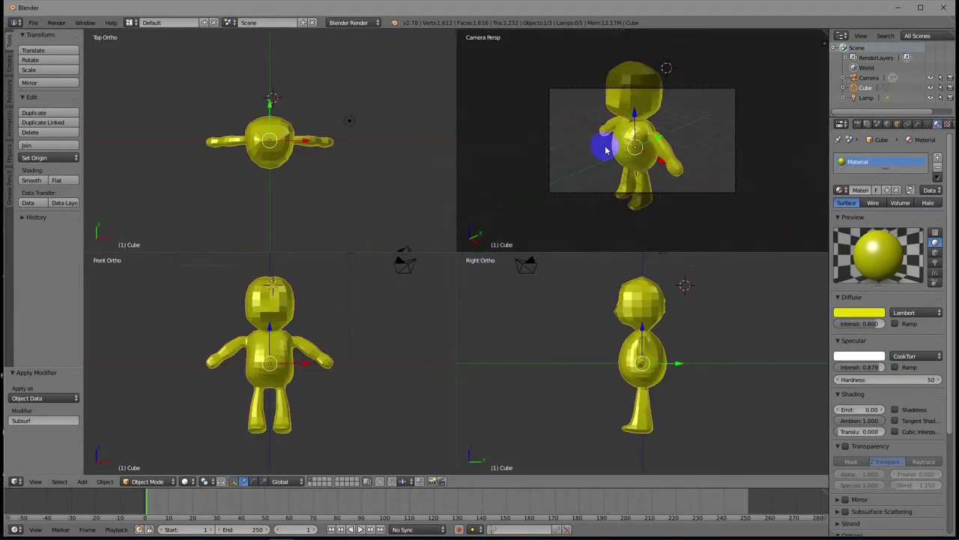
scroll(608, 150, up, 1)
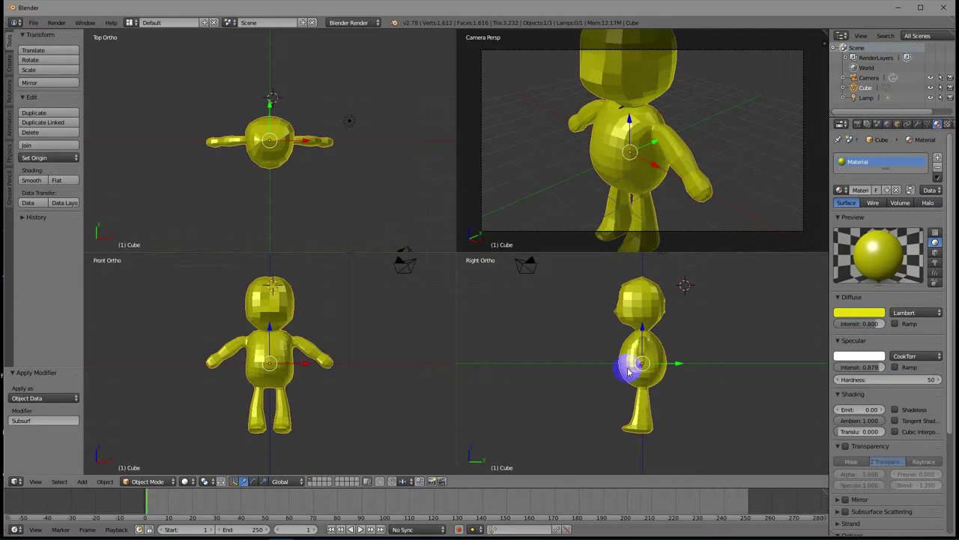
scroll(660, 336, down, 3)
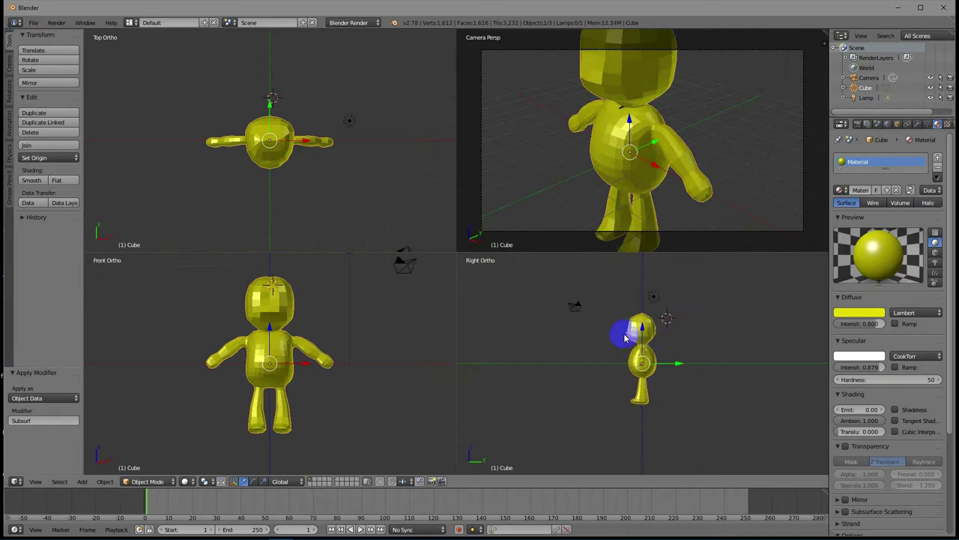
Step: Scale the character down to about 0.624 and move it about 0.31 in Y and 2.20 in Z onto the ground line
key(s)
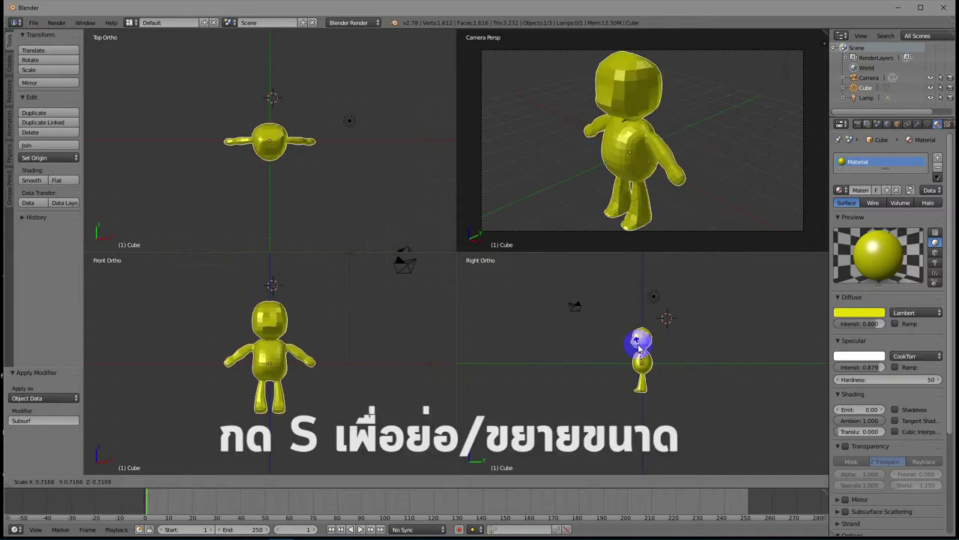
click(642, 350)
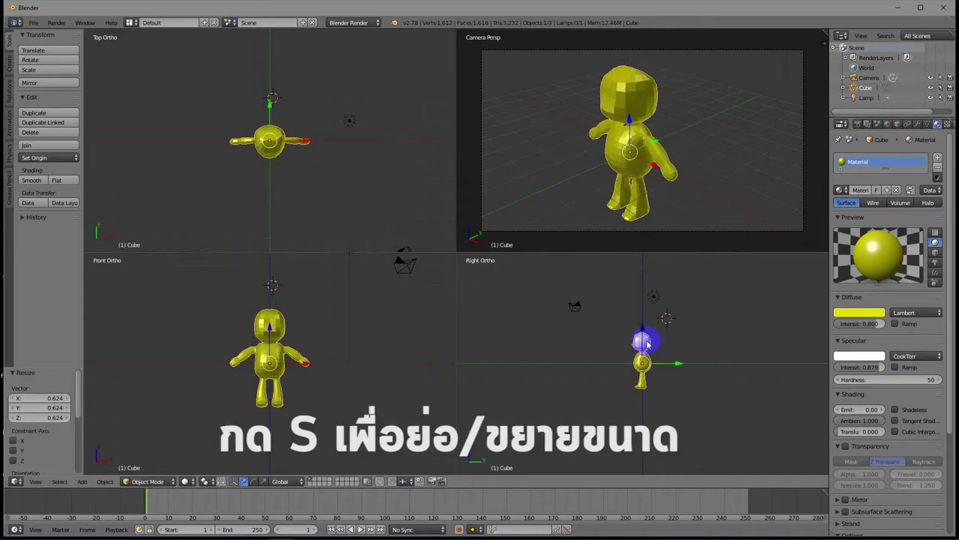
key(g)
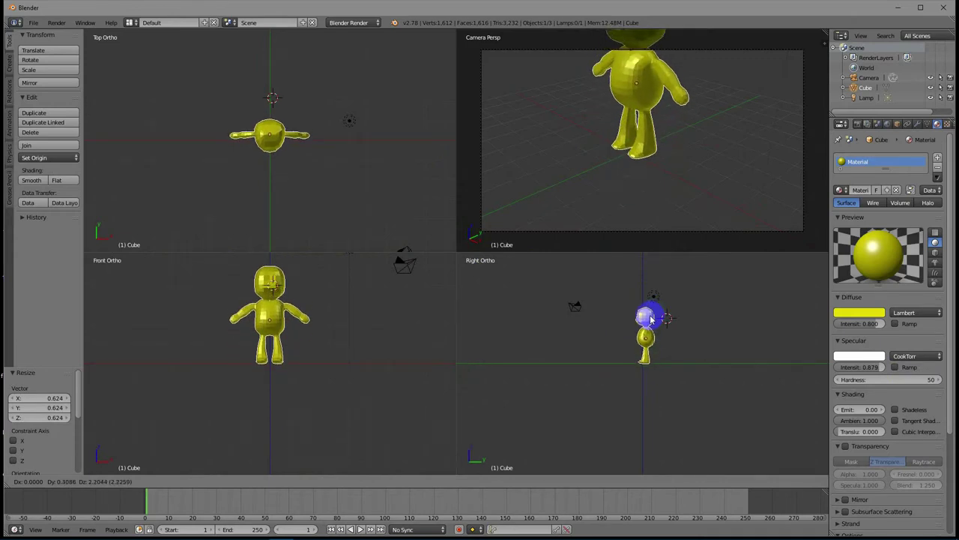
click(650, 319)
Step: Move the camera about -0.04 in Y and 2.25 in Z so the whole character fits in its frame
right_click(574, 305)
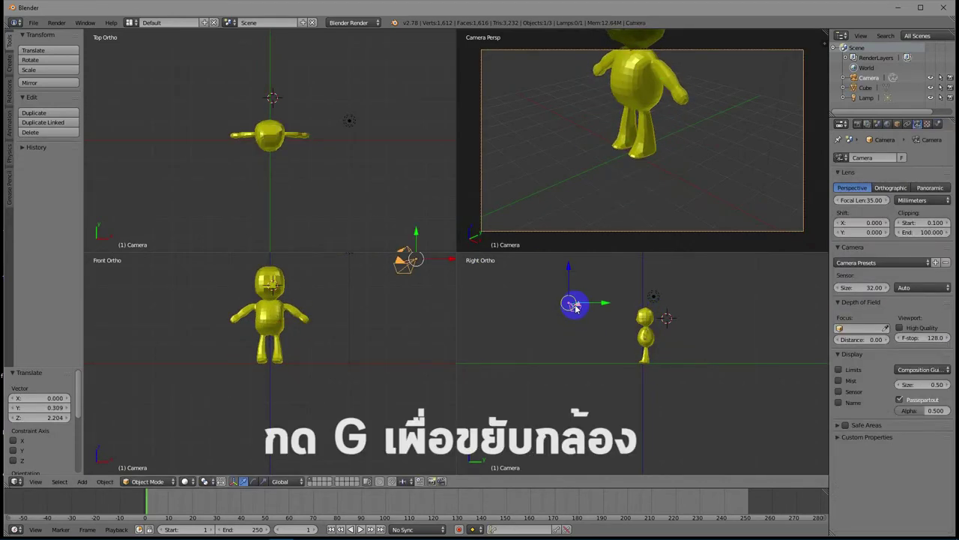
key(g)
click(574, 278)
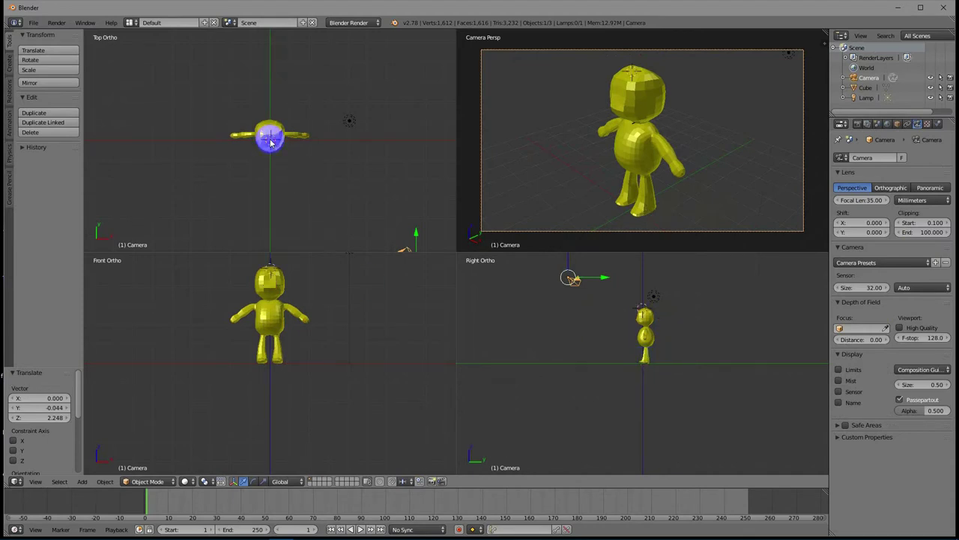
click(642, 365)
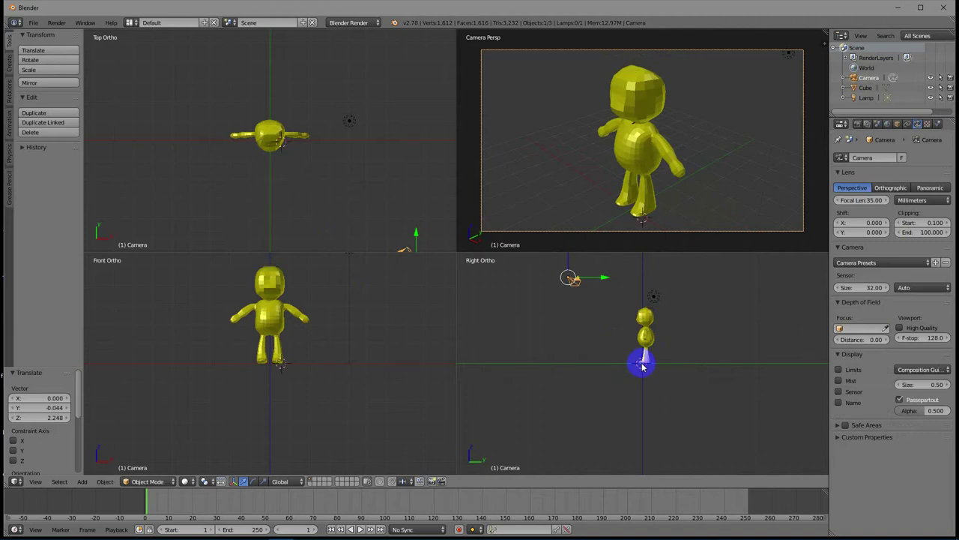
key(shift+a)
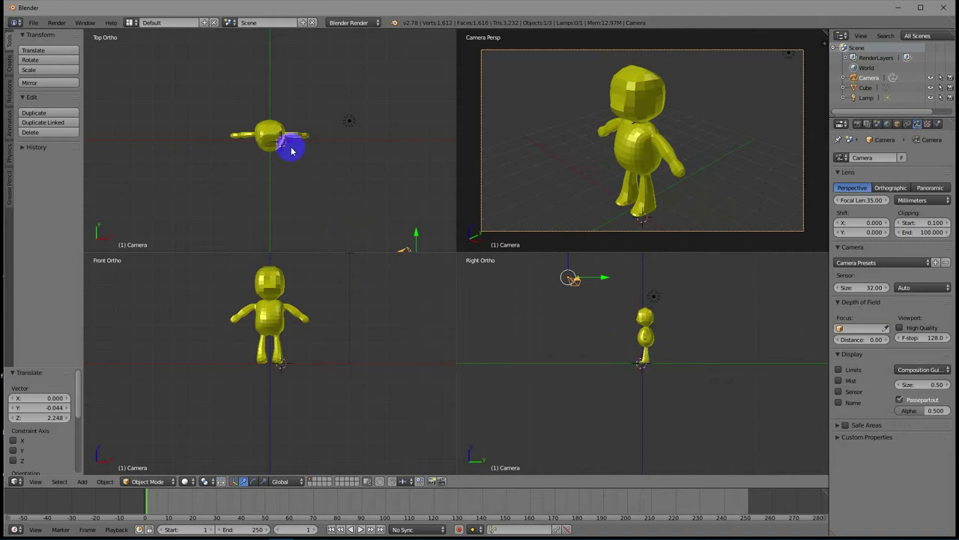
click(283, 120)
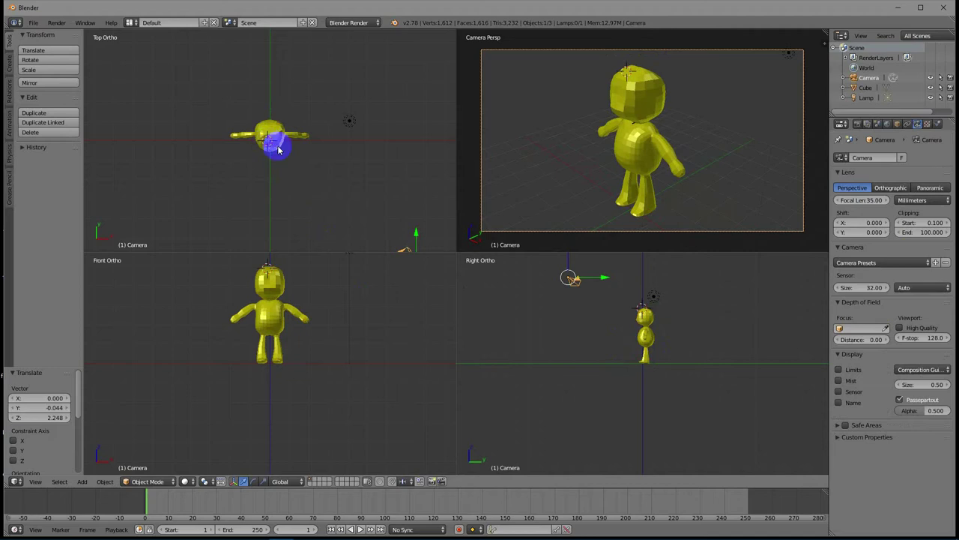
Step: Snap the 3D cursor to the scene centre and add a plane there under the character's feet
key(shift+s)
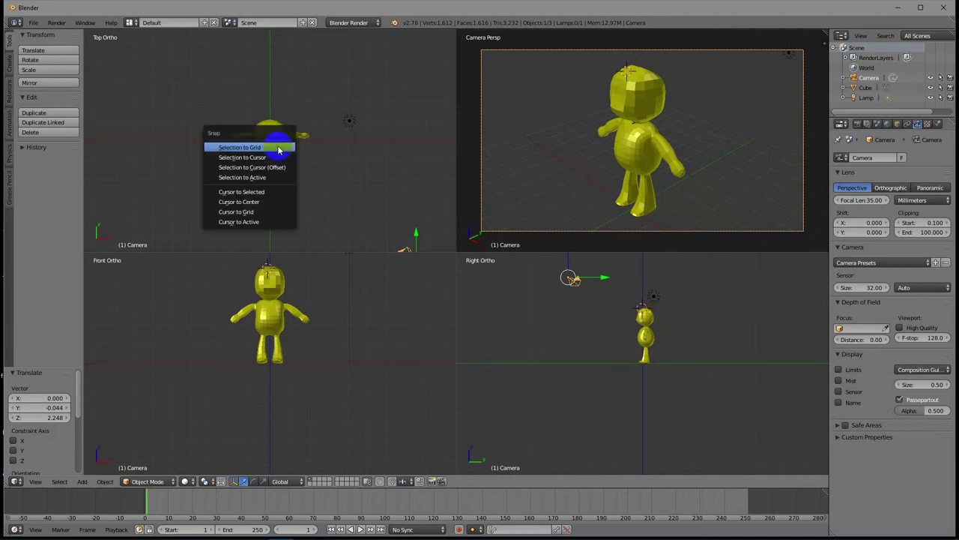
click(258, 201)
key(shift+a)
click(326, 160)
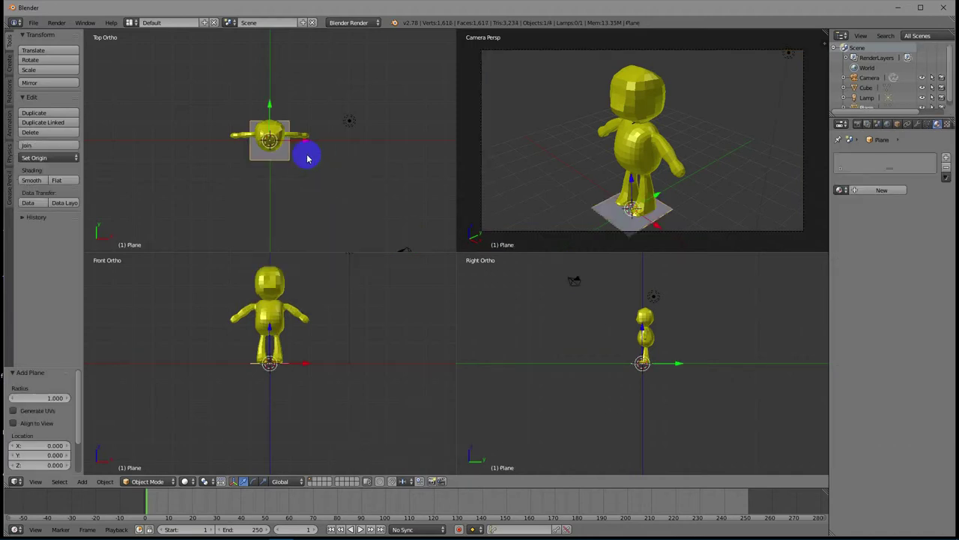
Step: Scale the floor plane by about 6.6 and move it about -1.61 in X and 2.14 in Y
key(s)
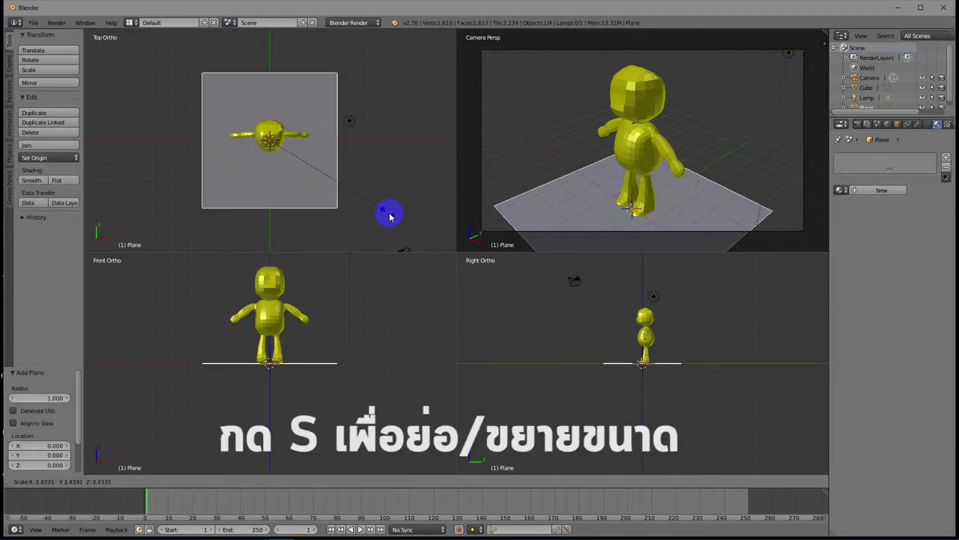
click(124, 84)
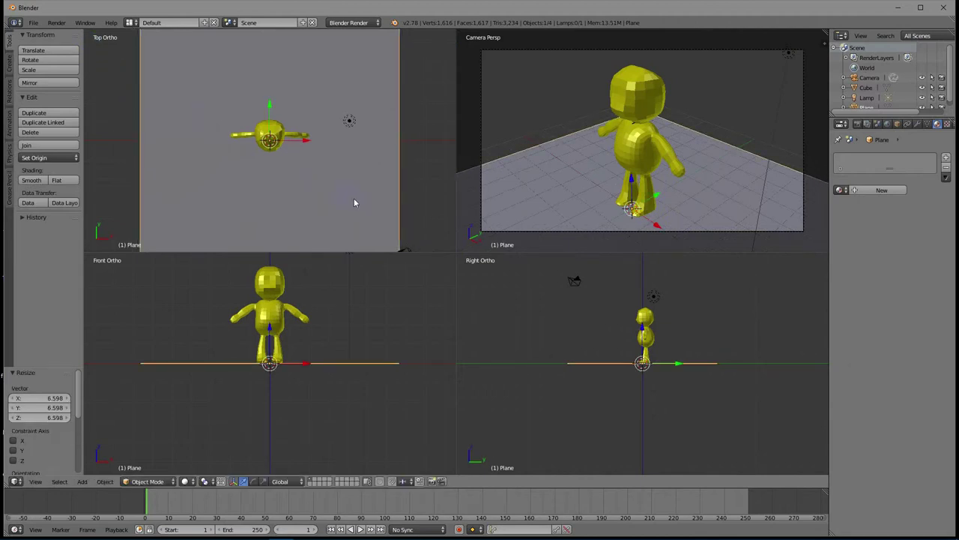
key(g)
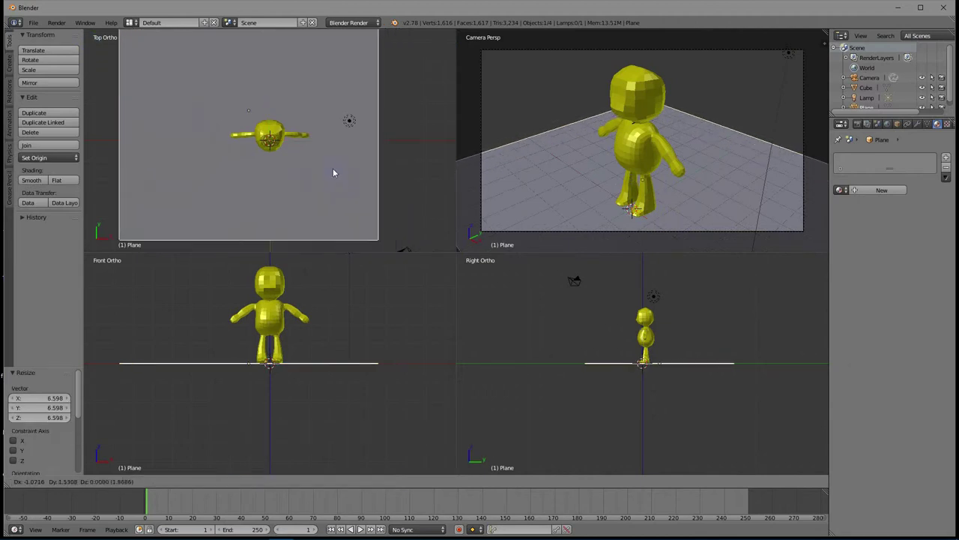
click(322, 156)
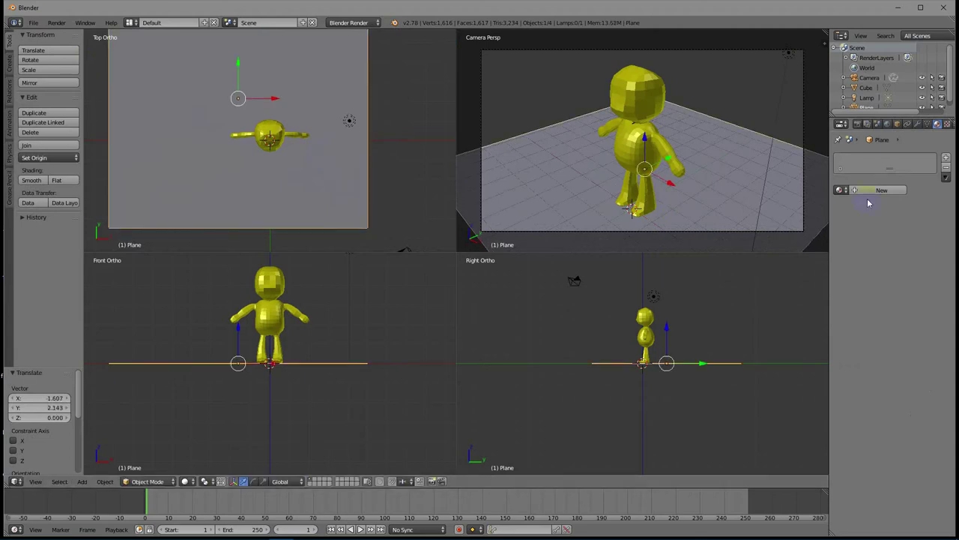
Step: Create a new material for the floor plane and enable Mirror on it with a reflectivity of 0.305
click(881, 190)
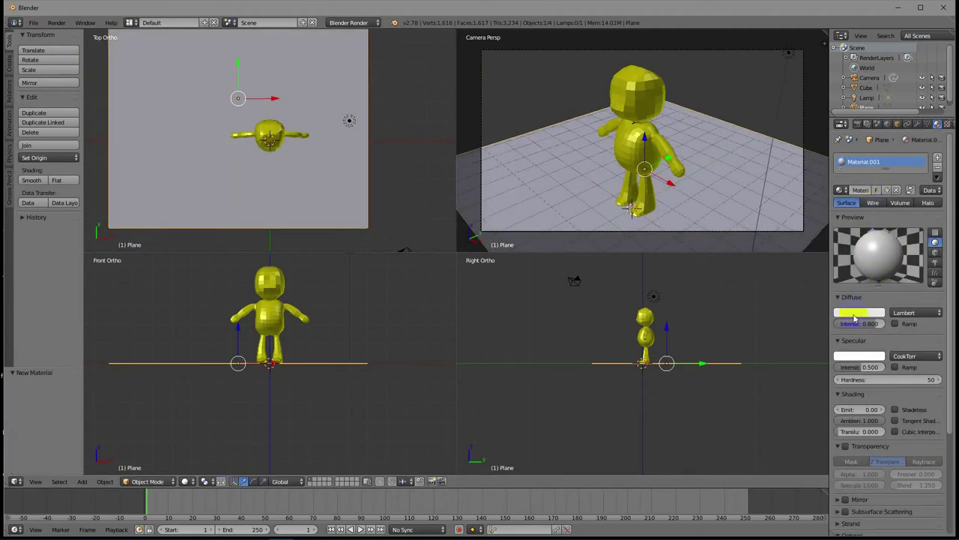
scroll(858, 424, down, 3)
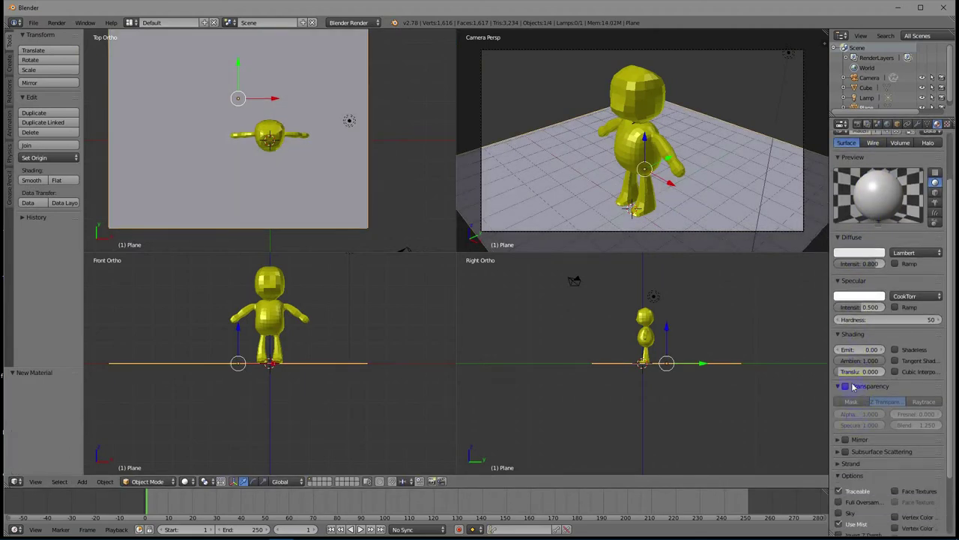
scroll(852, 387, down, 2)
click(846, 380)
click(838, 380)
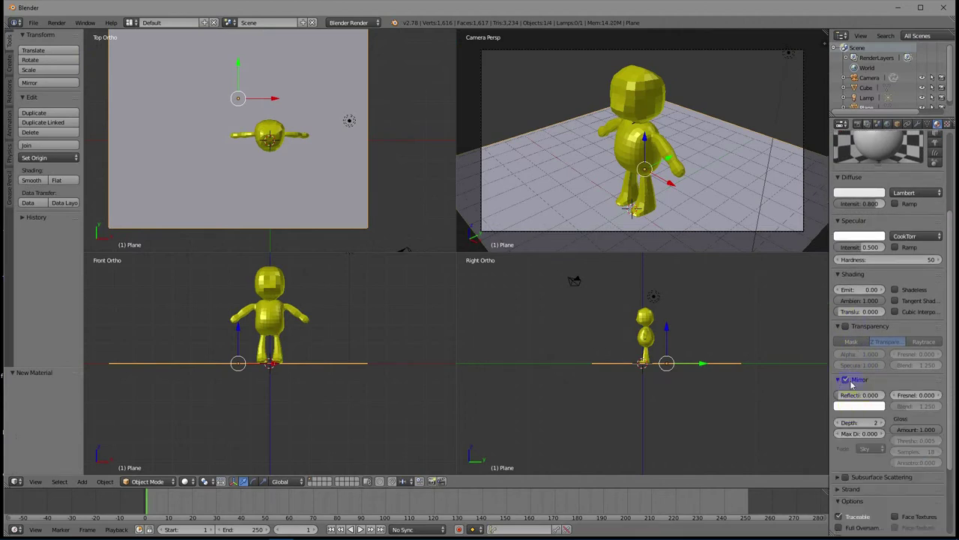
drag(842, 401, 851, 395)
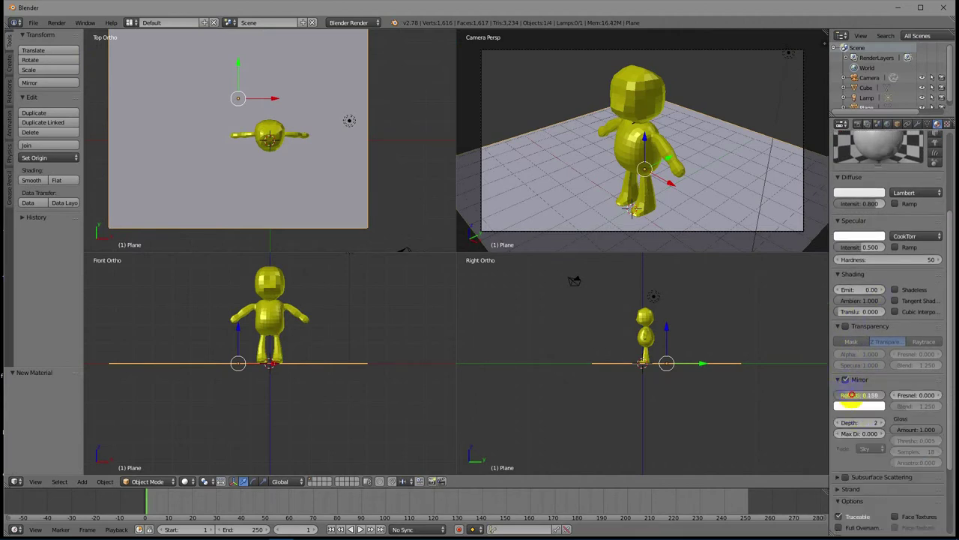
Step: Enable Mirror on the character's material with a reflectivity of 0.116 and shade the character smooth
right_click(646, 83)
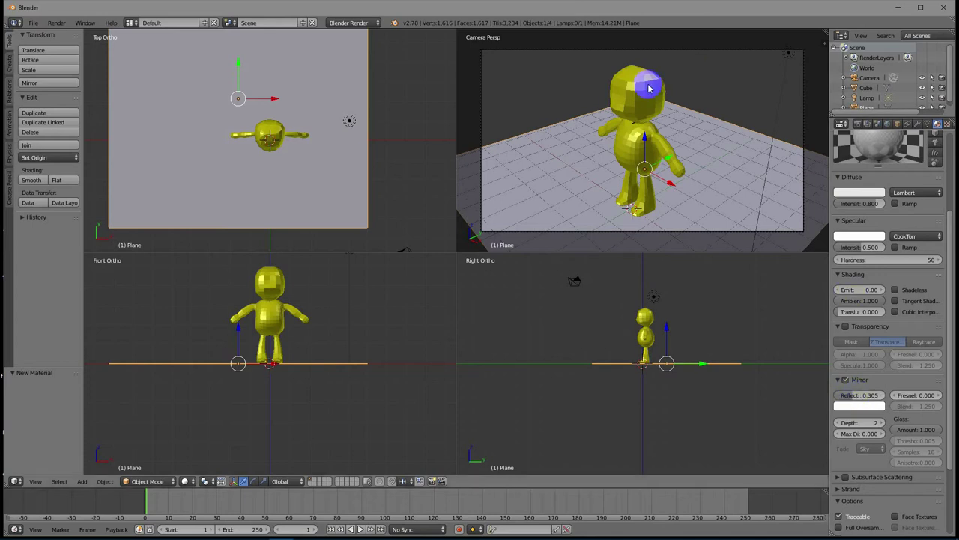
click(846, 380)
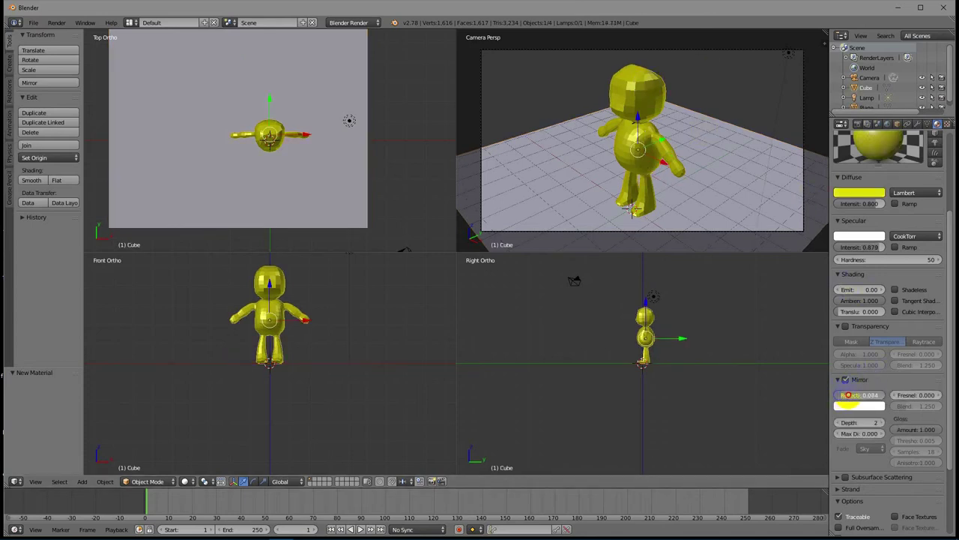
drag(849, 397, 849, 396)
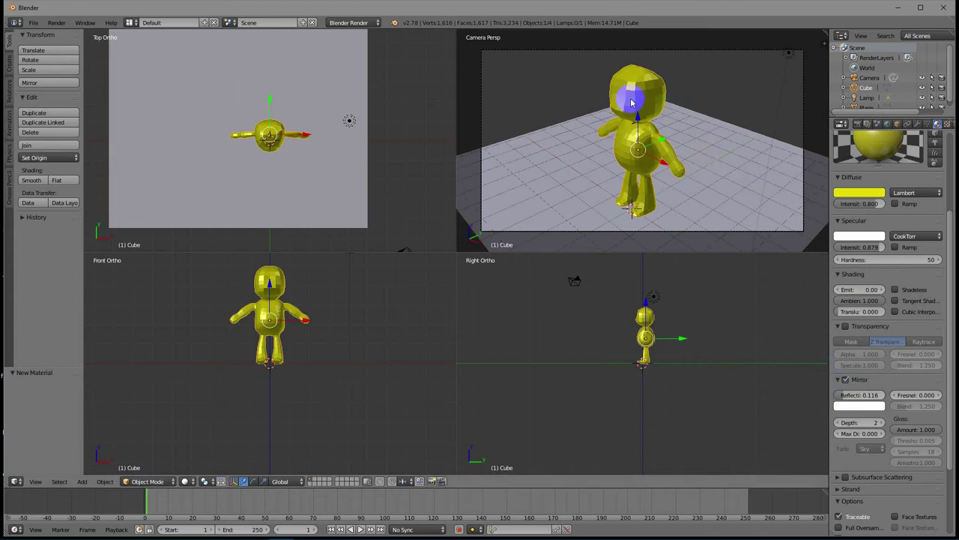
click(32, 181)
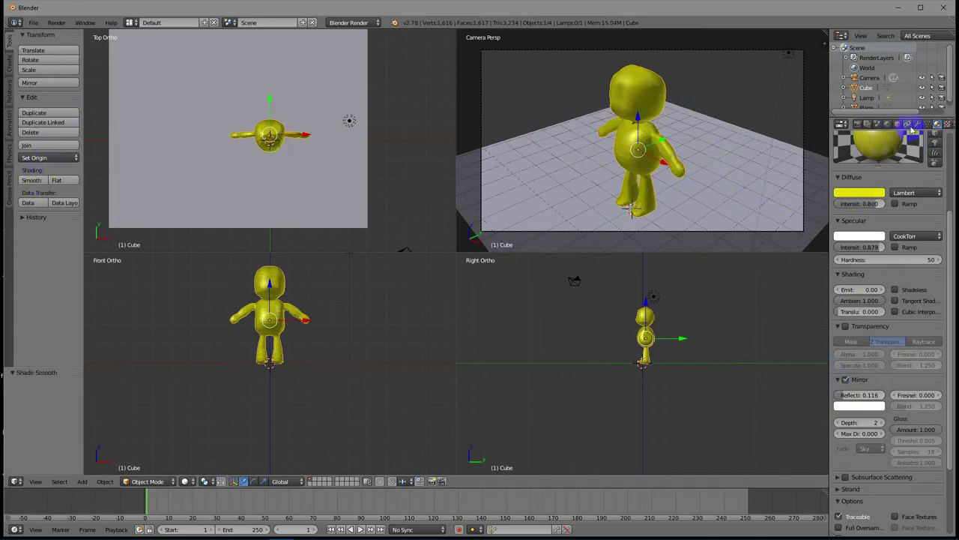
Step: Enable Blend Sky for the world with a blue zenith colour and a white horizon colour
click(886, 124)
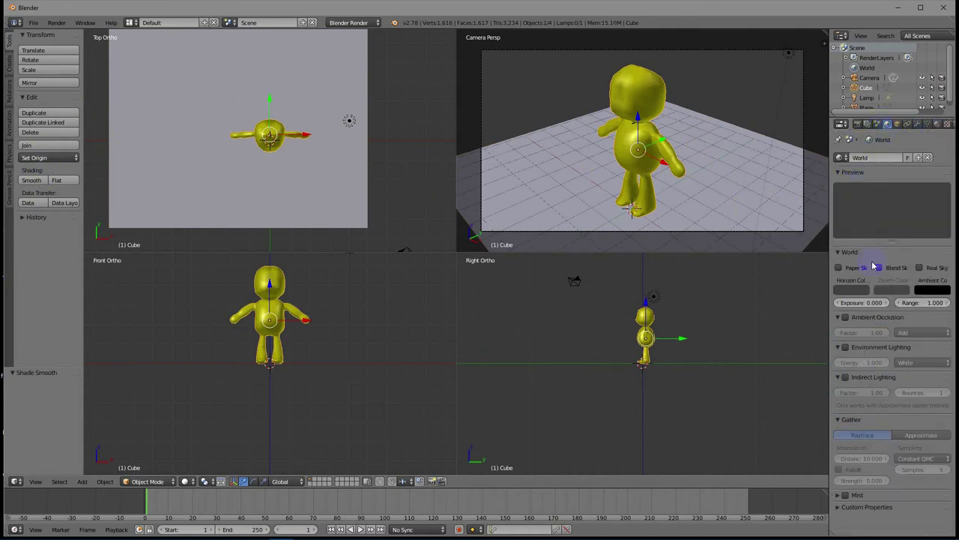
click(880, 267)
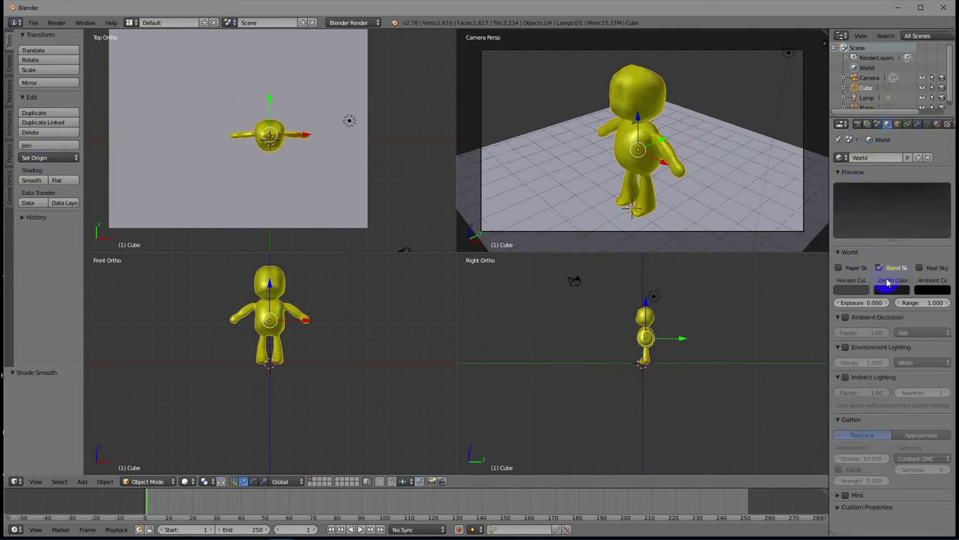
click(898, 290)
scroll(883, 187, up, 10)
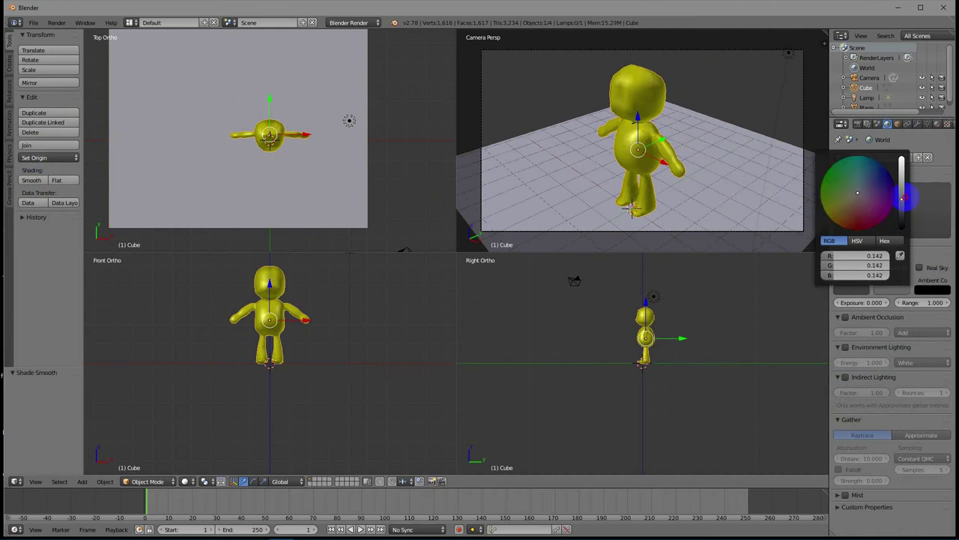
mouse_move(883, 186)
mouse_down()
mouse_move(879, 165)
mouse_move(901, 164)
mouse_up()
click(864, 291)
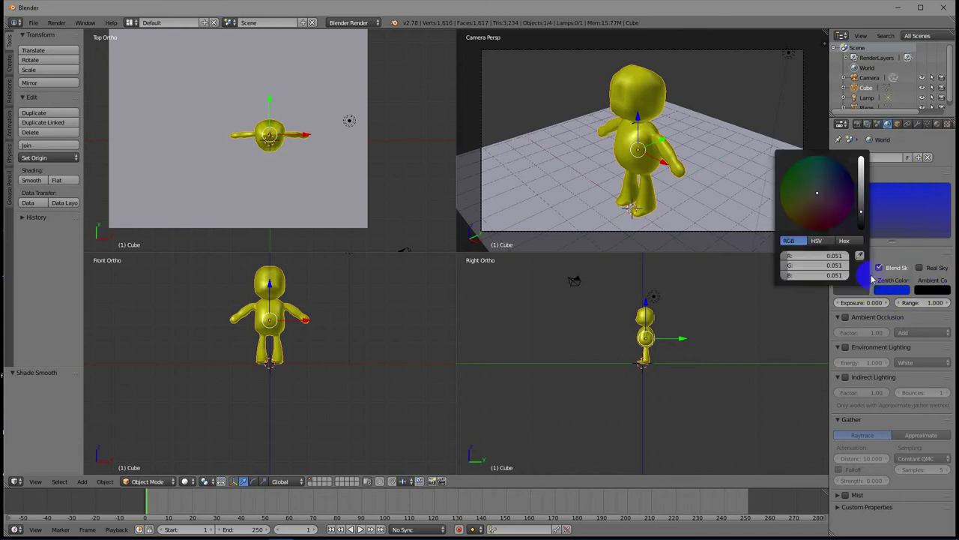
drag(862, 204, 862, 159)
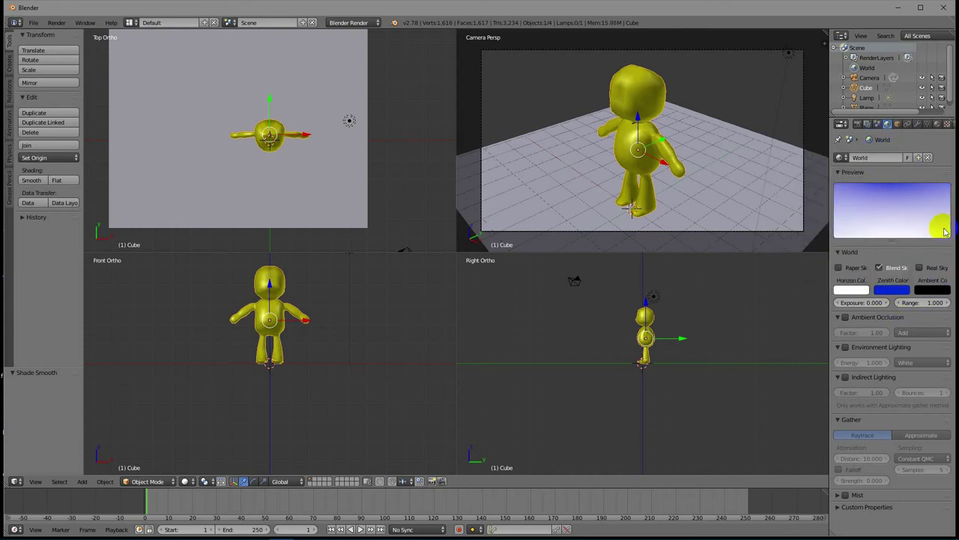
Step: Change the world's zenith colour to a golden orange and render the scene
click(890, 290)
mouse_move(887, 168)
mouse_down()
mouse_move(733, 118)
mouse_move(712, 239)
mouse_move(740, 310)
mouse_move(733, 324)
mouse_up()
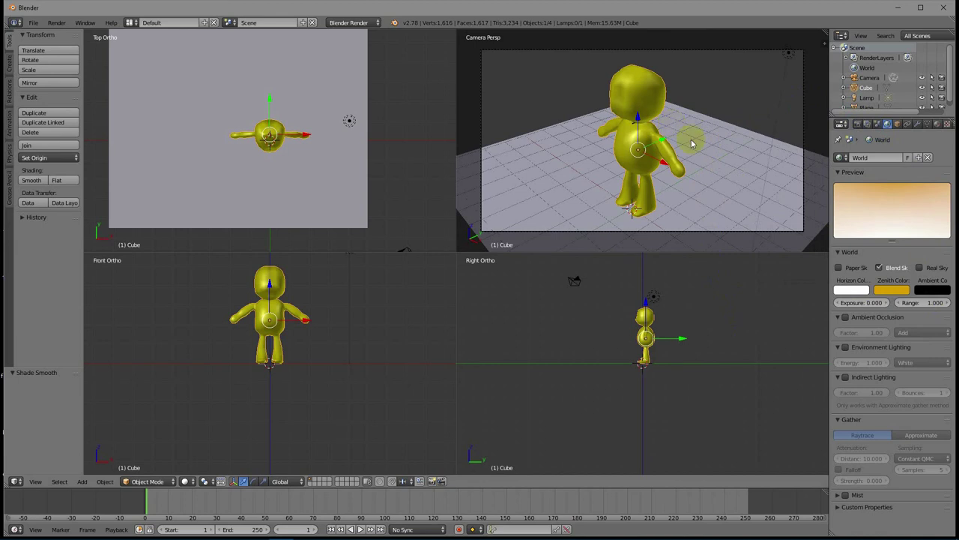
key(F12)
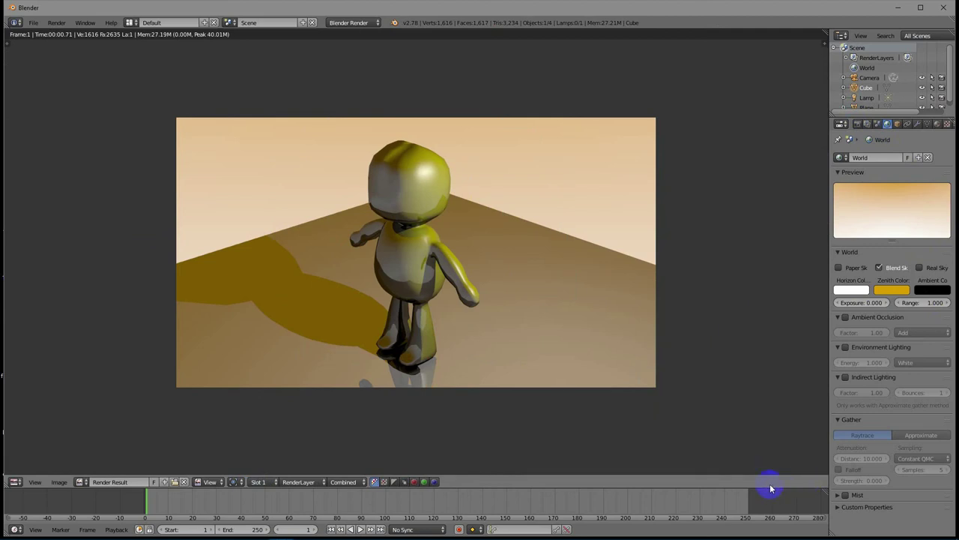
mouse_move(735, 525)
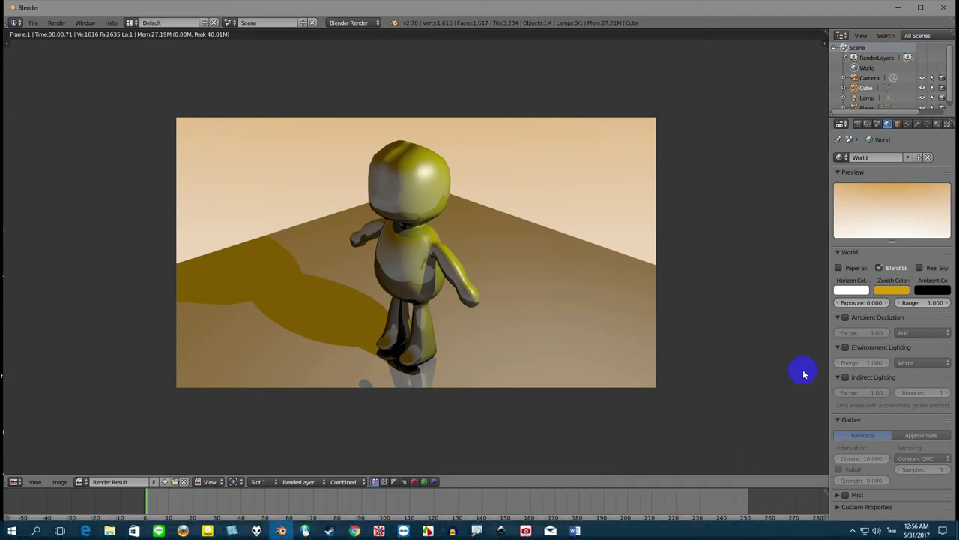